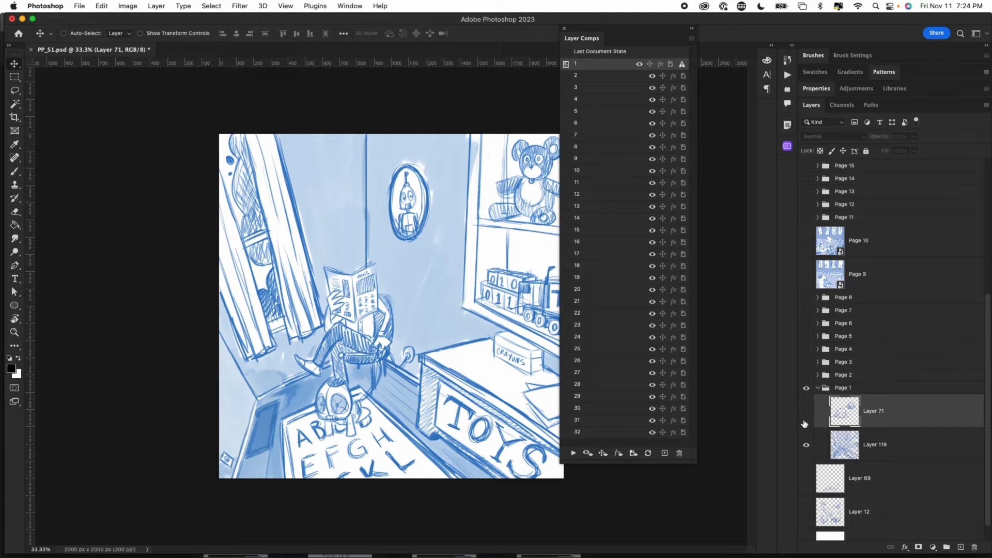
# - Update layer comp 1 with Layer 71 shown, and test it by switching to comp 2 and back
pyautogui.click(807, 412)
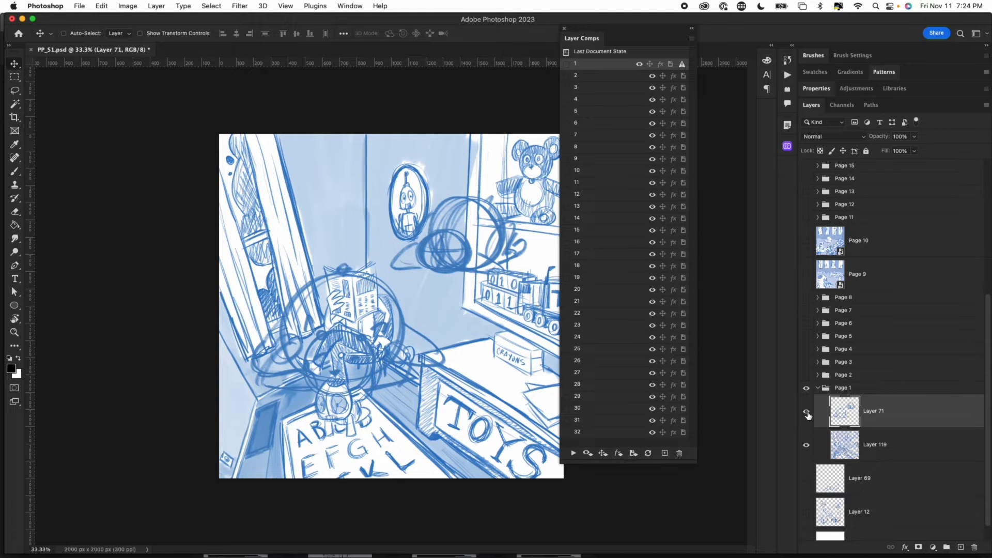
pyautogui.click(649, 454)
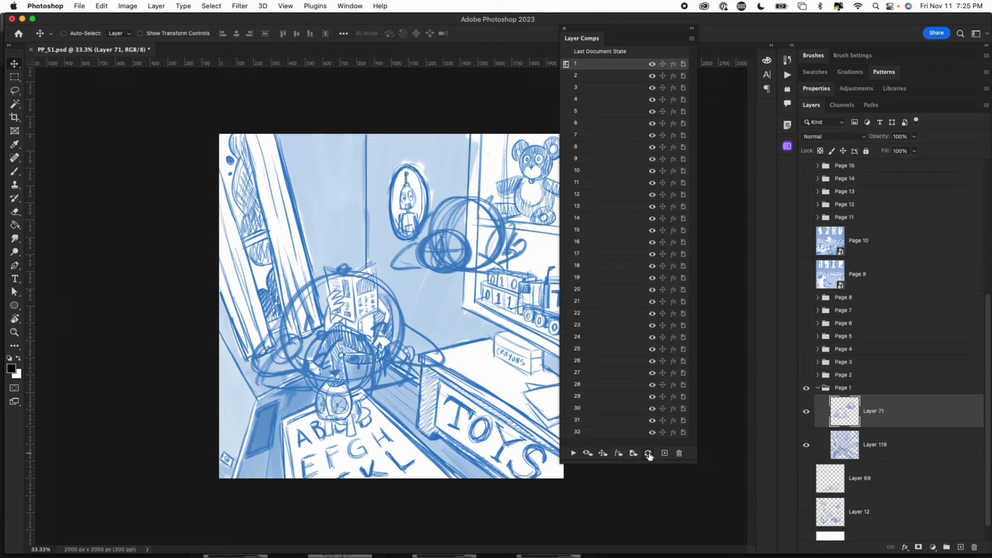
pyautogui.click(565, 76)
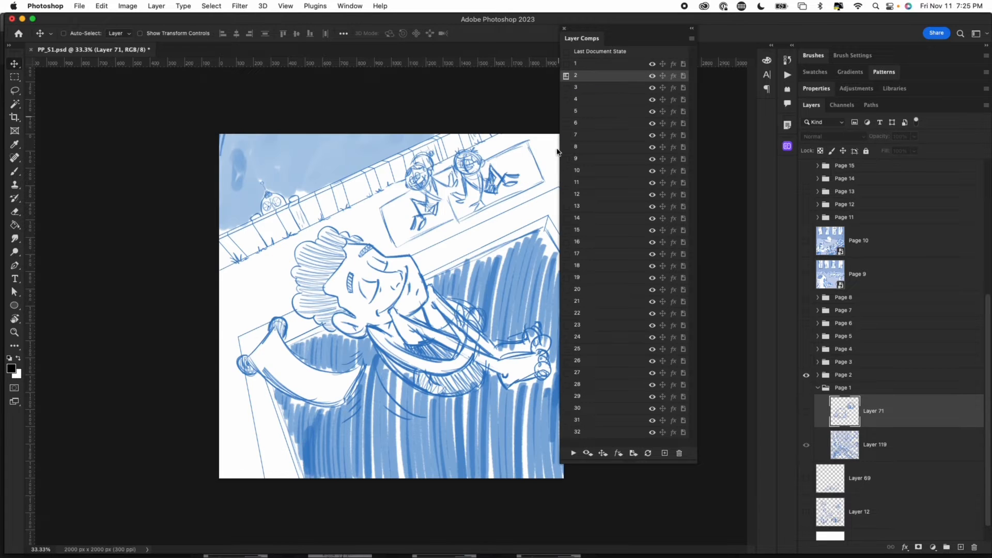
pyautogui.click(565, 65)
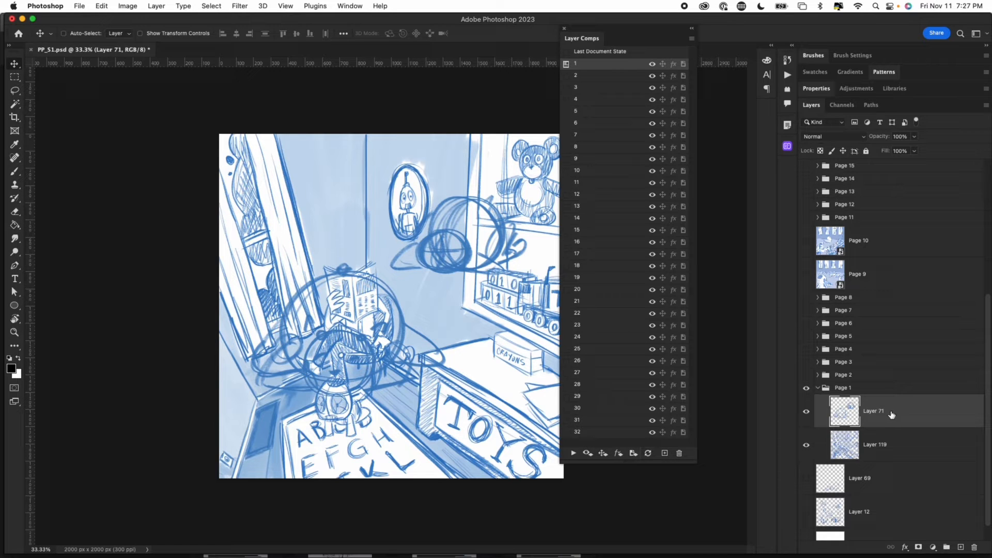
# - Move Layer 71 out of the Page 1 group to below Layer 69, and update layer comp 1 with it hidden
pyautogui.moveTo(891, 414); pyautogui.dragTo(873, 502)
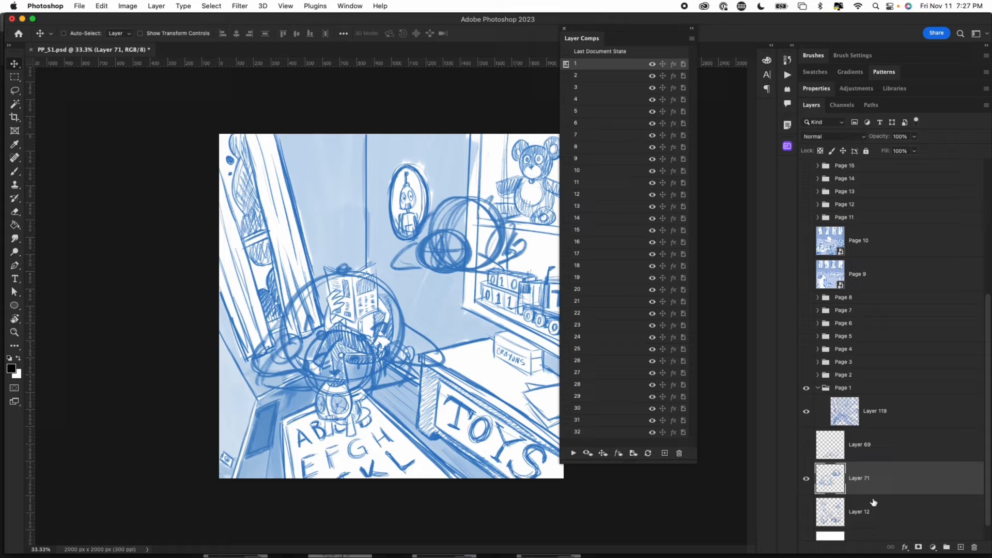
pyautogui.click(806, 479)
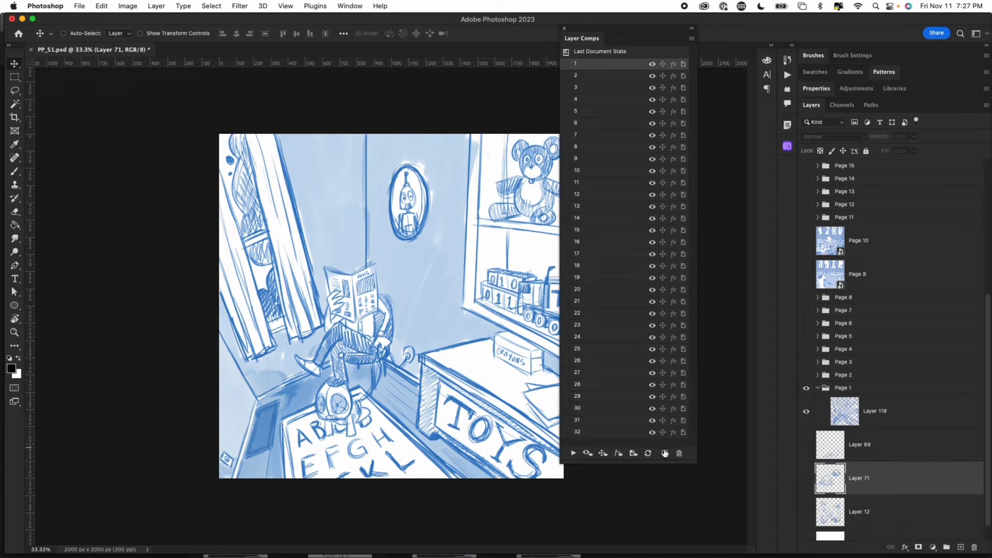
pyautogui.click(647, 453)
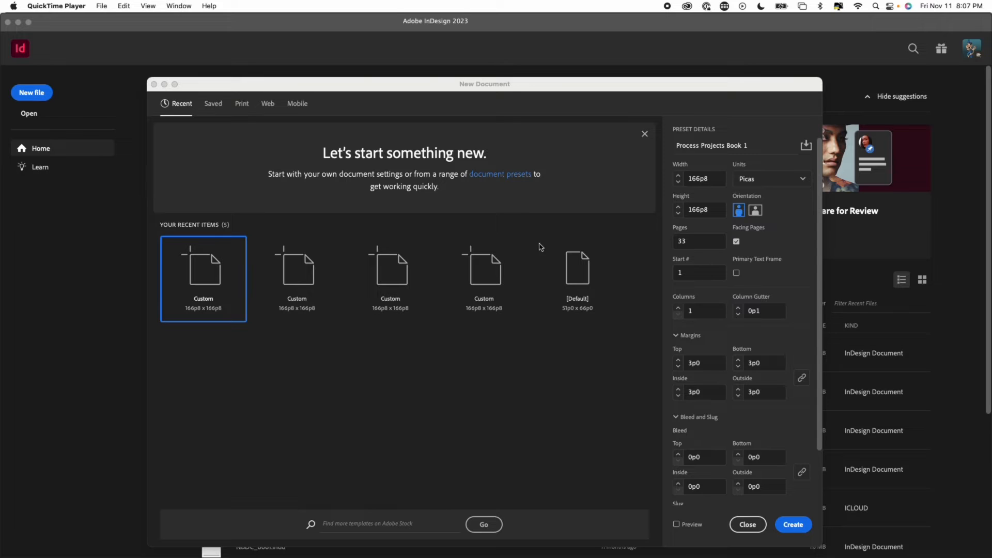
# - In InDesign, create the document Process Projects Book 1 in pixels at 2000 x 2000 px, with 33 pages and facing pages enabled
pyautogui.click(740, 150)
pyautogui.click(747, 179)
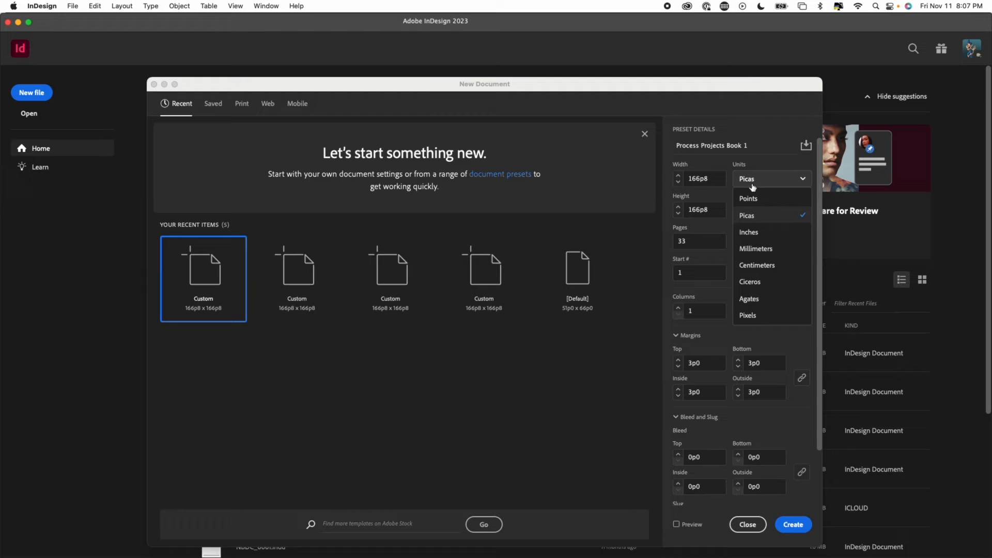
pyautogui.click(748, 315)
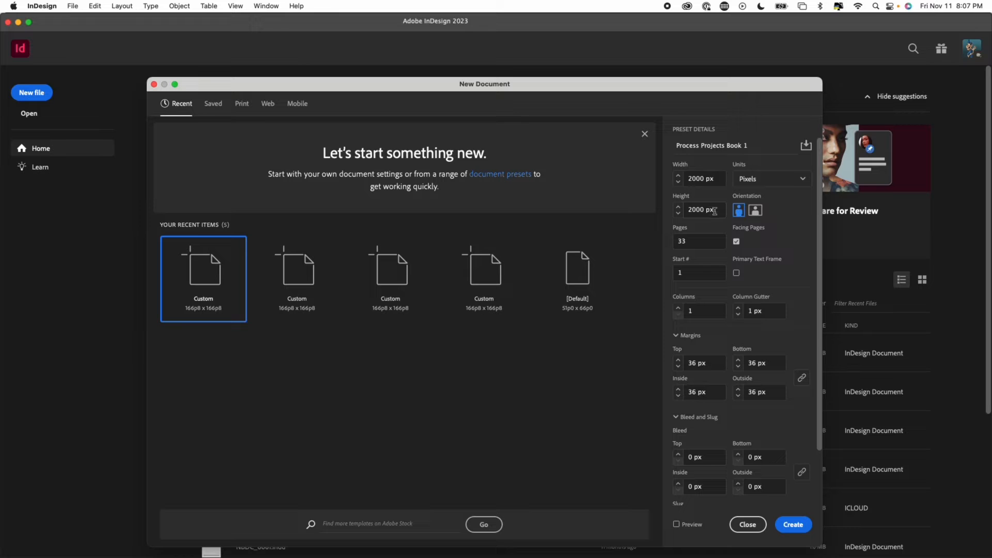
pyautogui.click(694, 241)
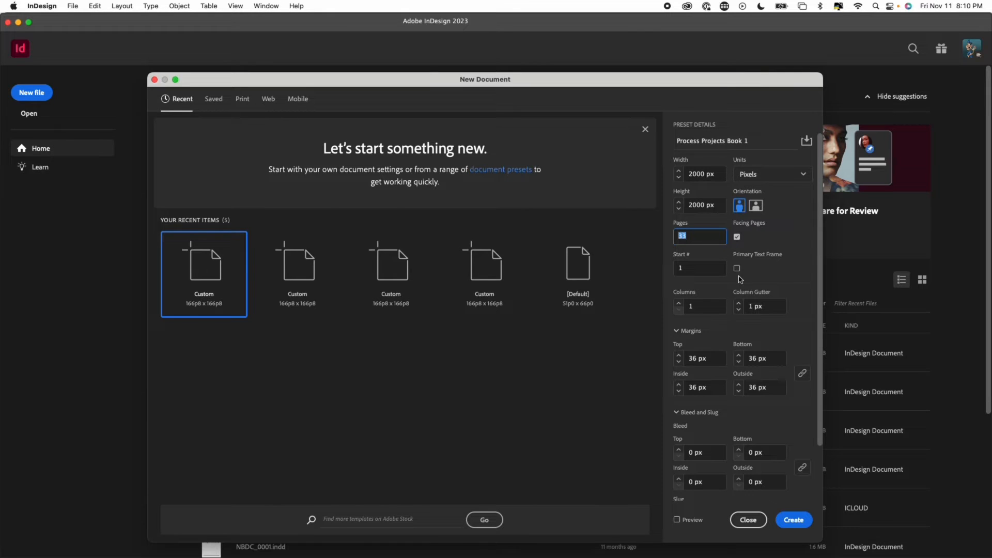
pyautogui.click(737, 237)
pyautogui.click(737, 236)
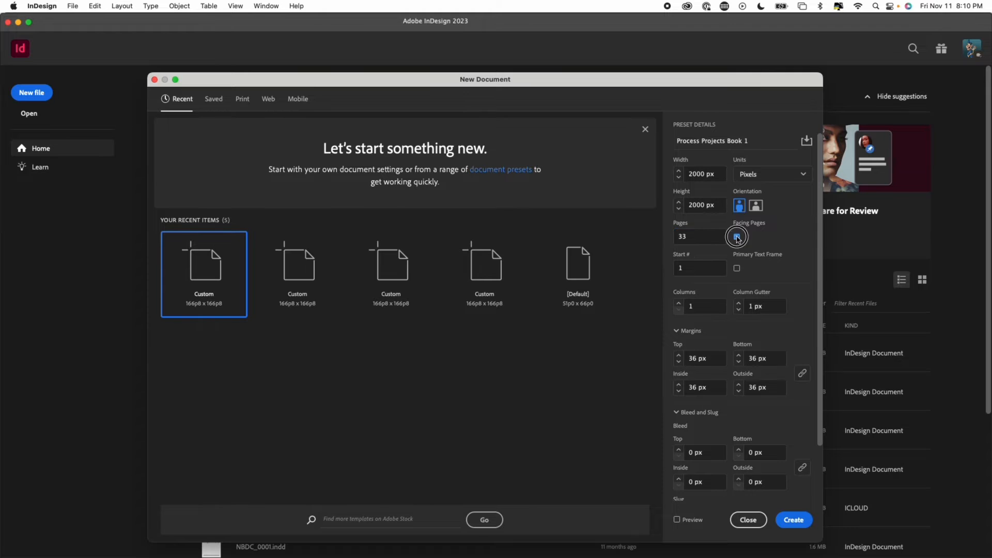
pyautogui.scroll(-3, 798, 456)
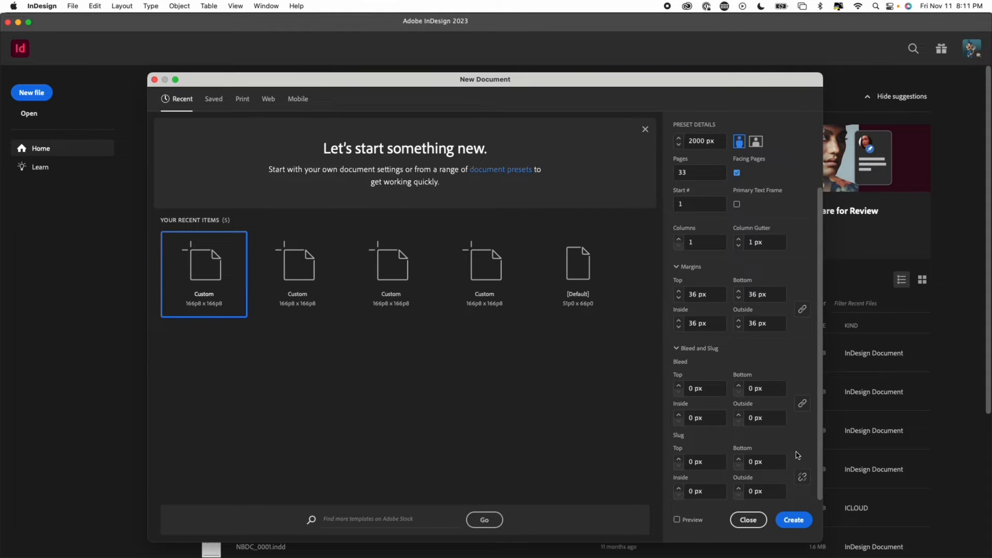
pyautogui.click(794, 521)
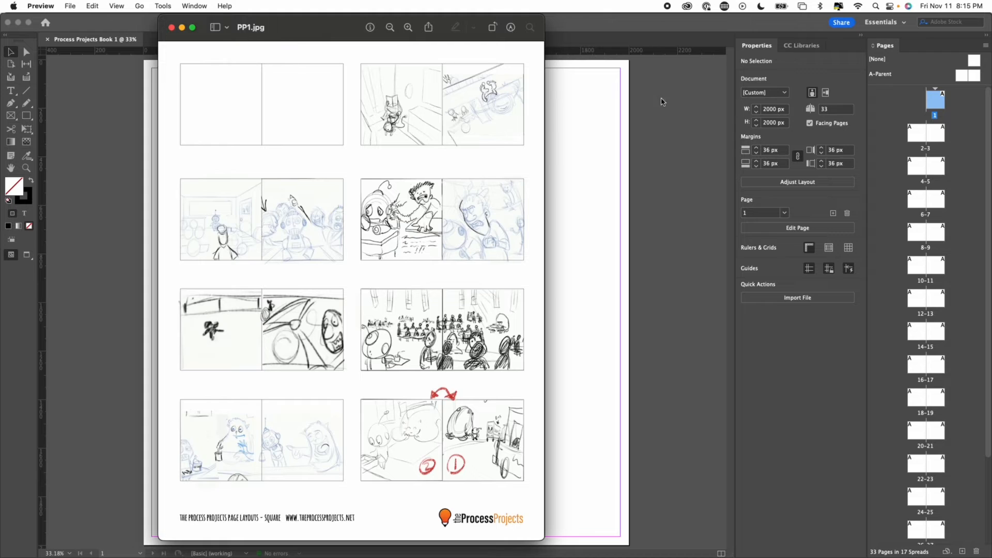
# - Disallow document pages from shuffling and delete the single page 1 so the document starts with a two-page spread
pyautogui.click(939, 104)
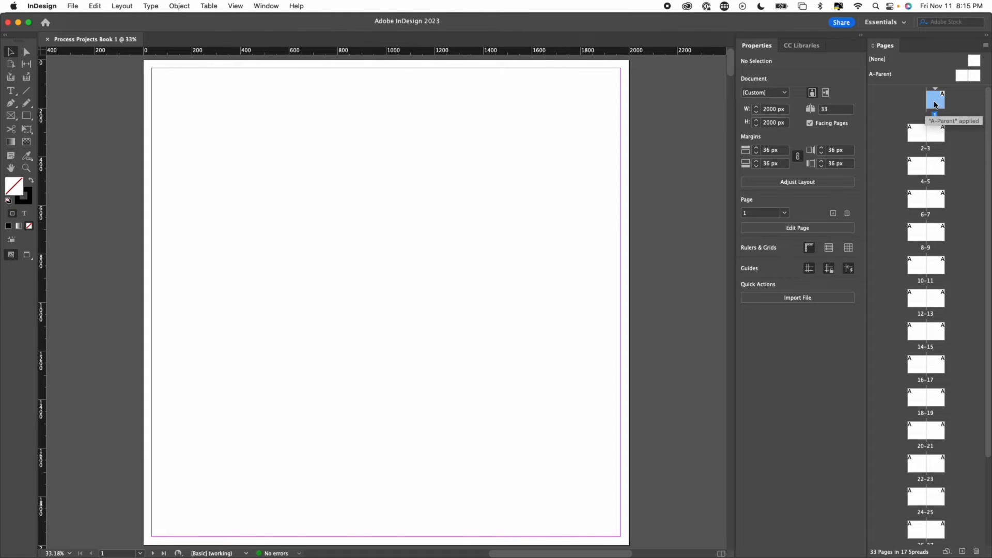
pyautogui.rightClick(936, 105)
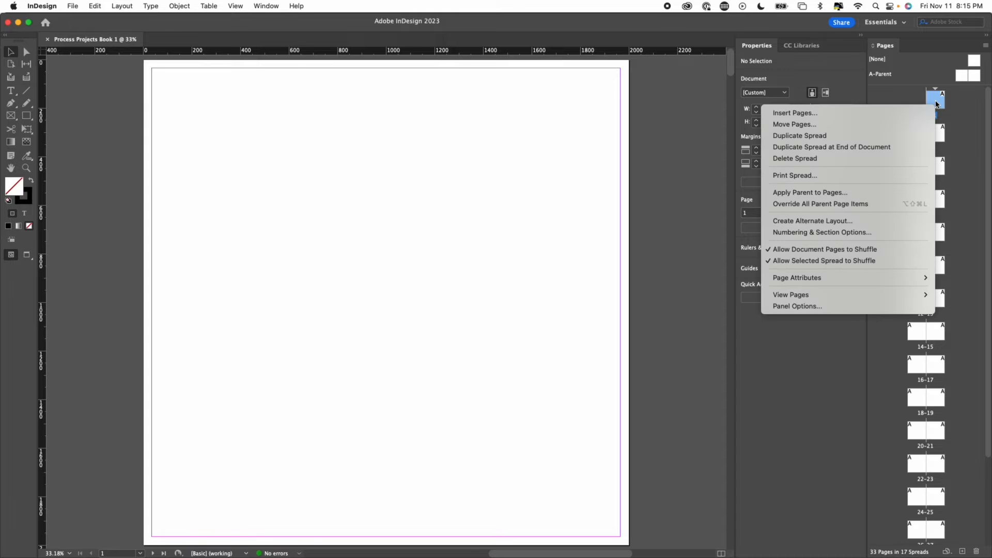
pyautogui.click(813, 252)
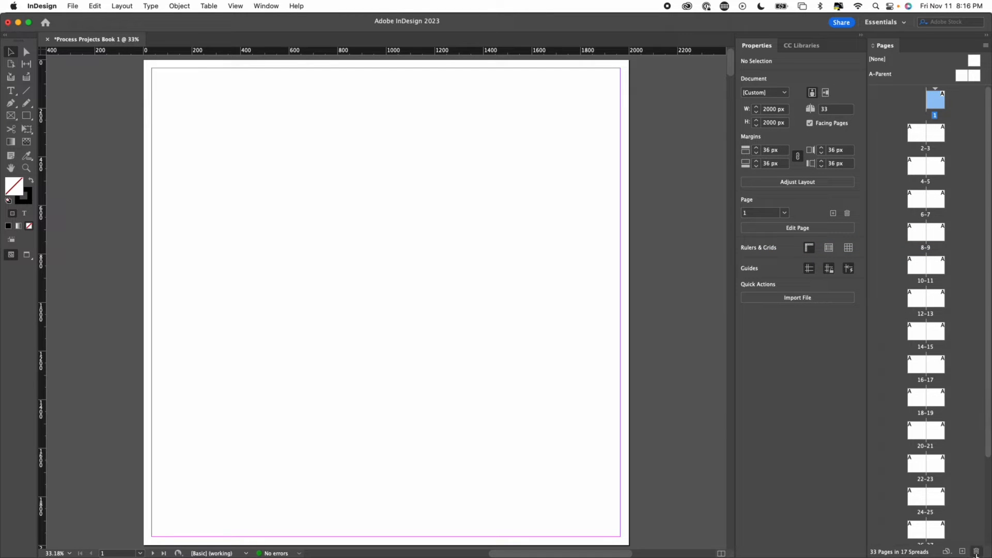
pyautogui.click(975, 551)
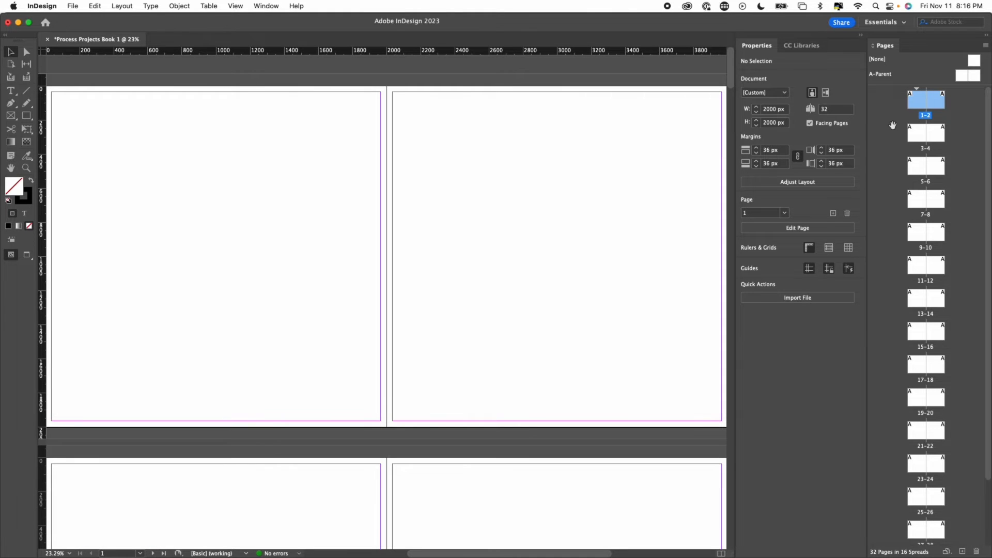
# - Examine how the pages are paired into spreads throughout the document
pyautogui.click(893, 126)
pyautogui.click(915, 106)
pyautogui.click(936, 104)
pyautogui.click(918, 138)
pyautogui.click(938, 138)
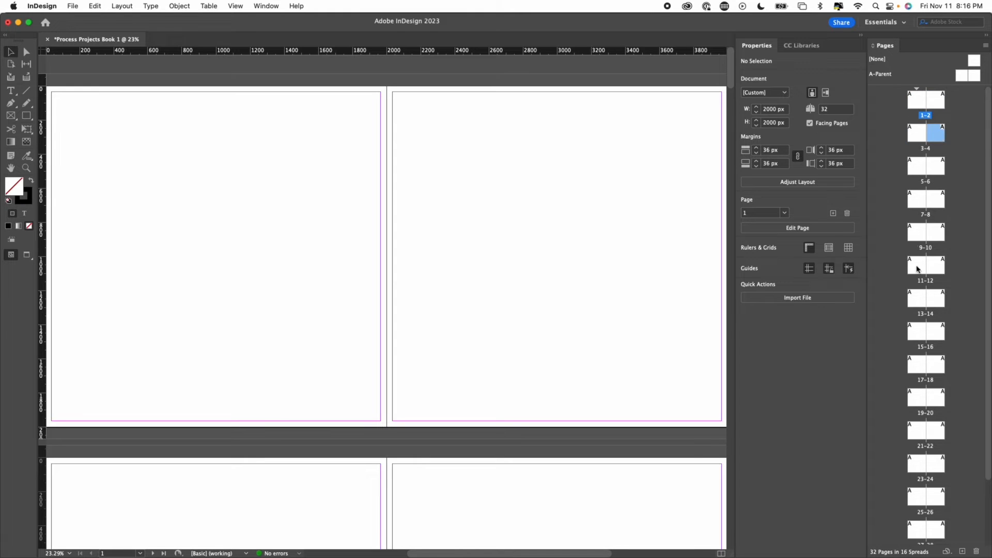
pyautogui.scroll(-3, 917, 264)
pyautogui.scroll(3, 927, 465)
# - Select page 1 and open PP_S1.psd for placing with its import options shown
pyautogui.click(914, 106)
pyautogui.click(70, 7)
pyautogui.click(85, 156)
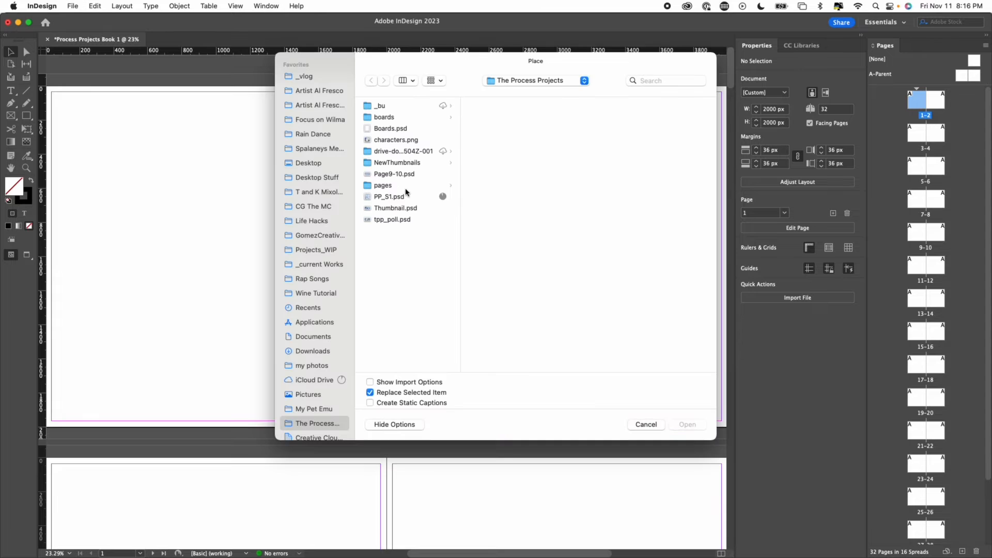
pyautogui.click(386, 197)
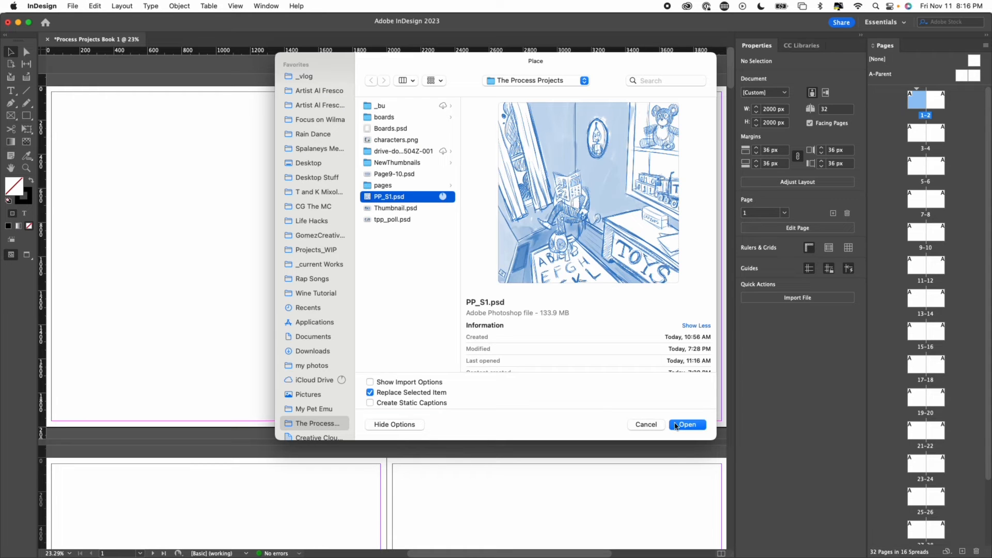
pyautogui.click(355, 408)
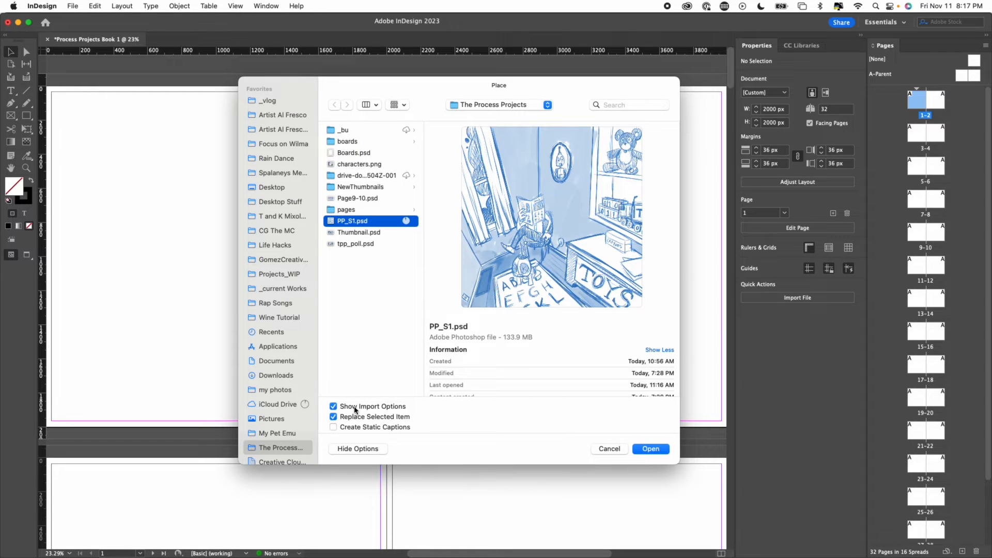
pyautogui.click(354, 408)
pyautogui.click(652, 449)
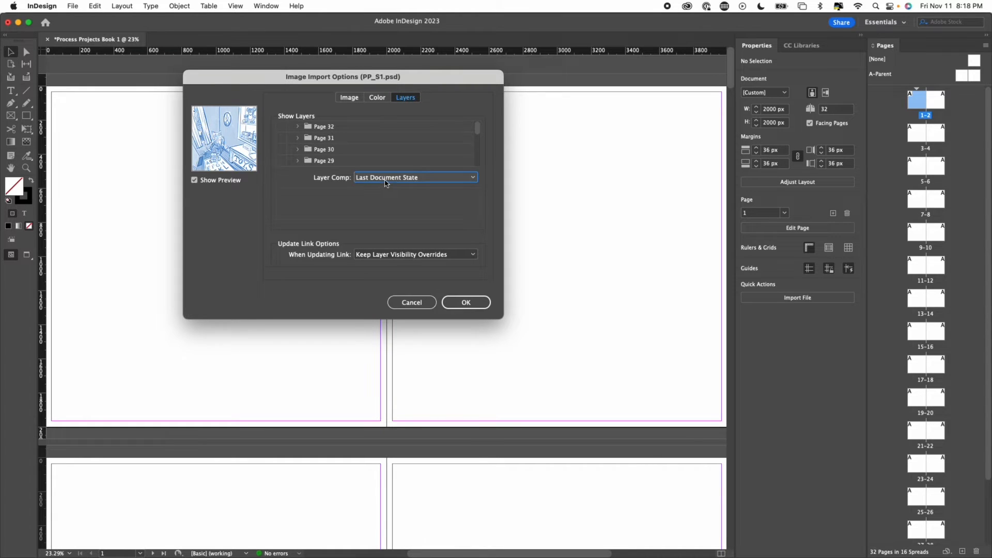
# - Import the image with layer comp 1 and place it about 480 px square on page 1
pyautogui.click(385, 178)
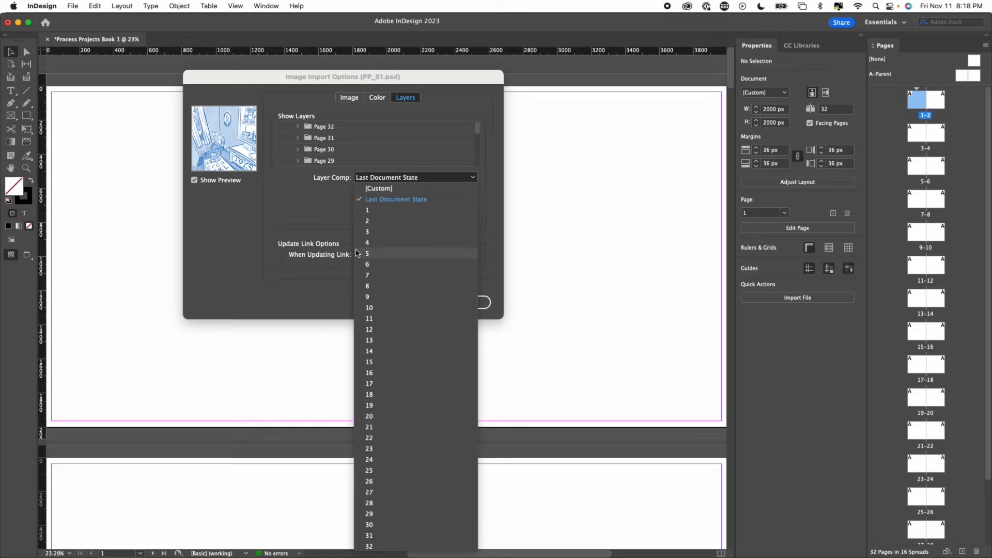
pyautogui.click(371, 210)
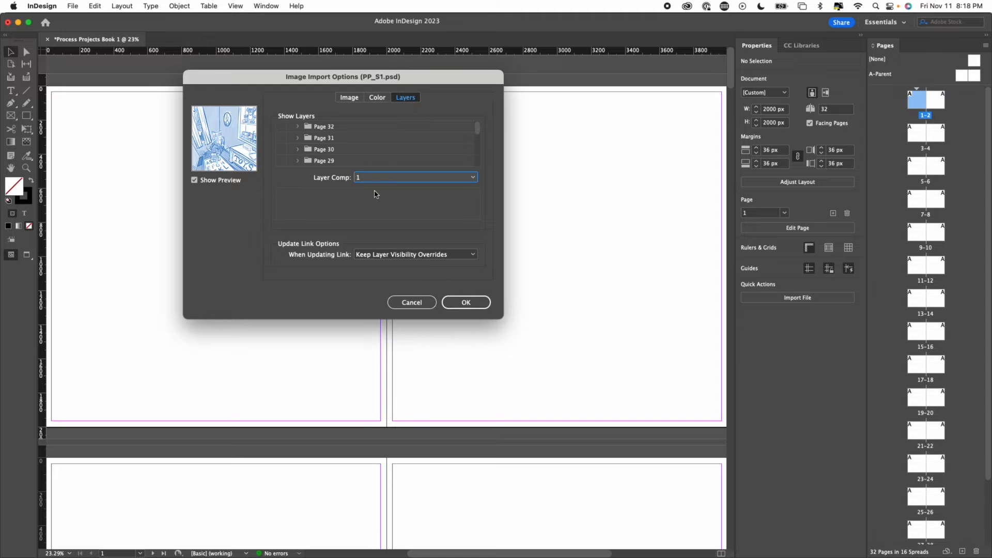
pyautogui.click(460, 303)
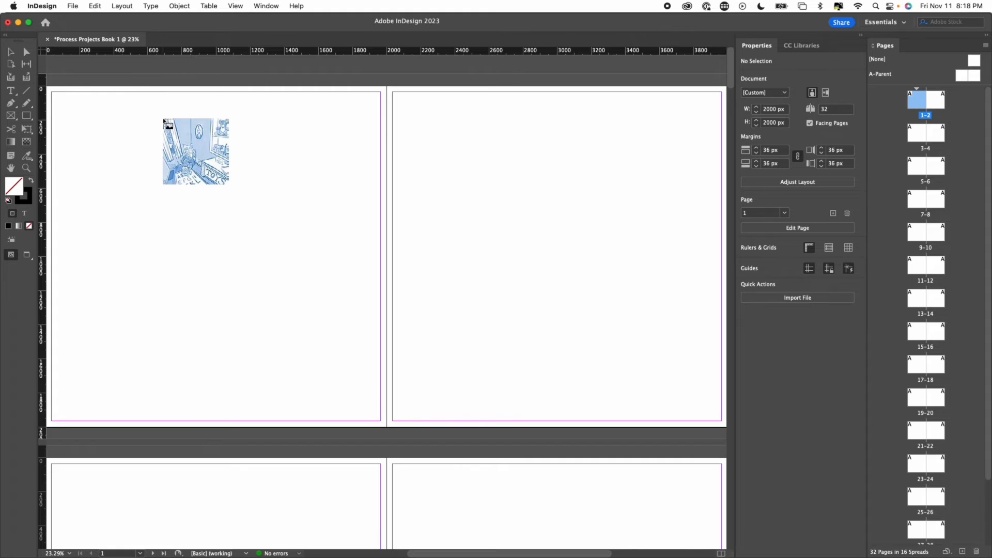
pyautogui.moveTo(121, 122); pyautogui.dragTo(203, 204)
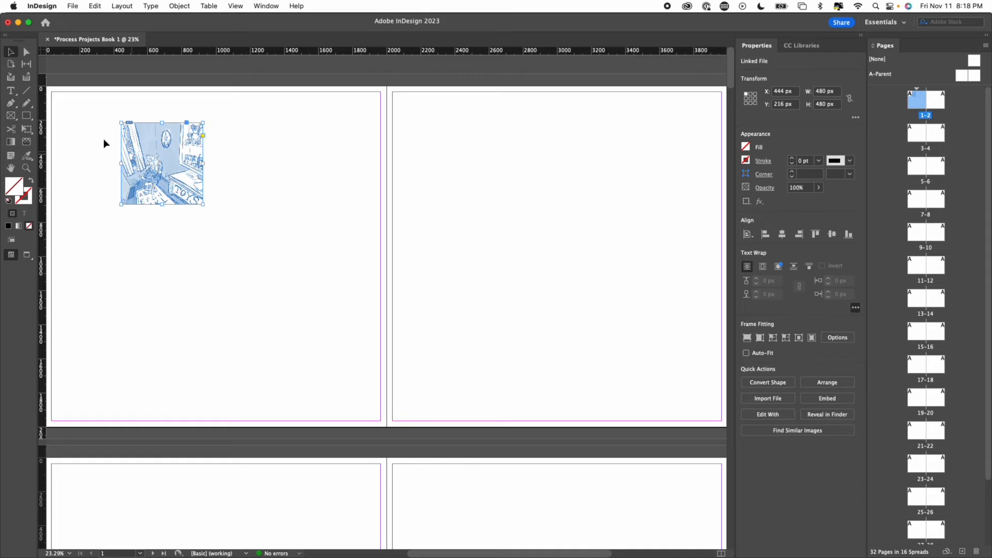
# - Use Free Transform to enlarge the placed image to about 1852 px square and move it to page 1's upper edge
pyautogui.click(28, 133)
pyautogui.moveTo(203, 205); pyautogui.dragTo(445, 432)
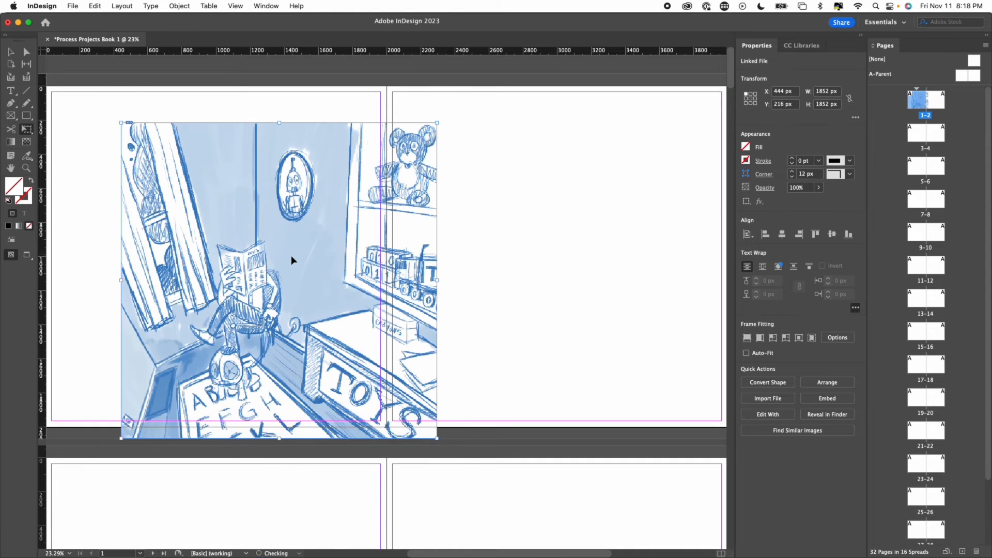
pyautogui.moveTo(281, 233); pyautogui.dragTo(265, 196)
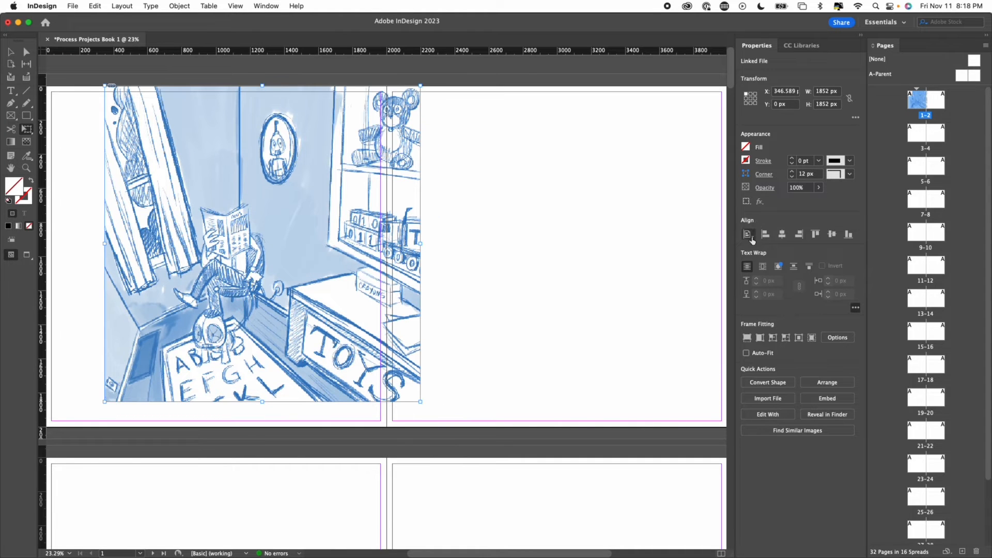
# - Align the image's left edge to the page and enlarge it to about 2004 px square to fill page 1
pyautogui.click(750, 235)
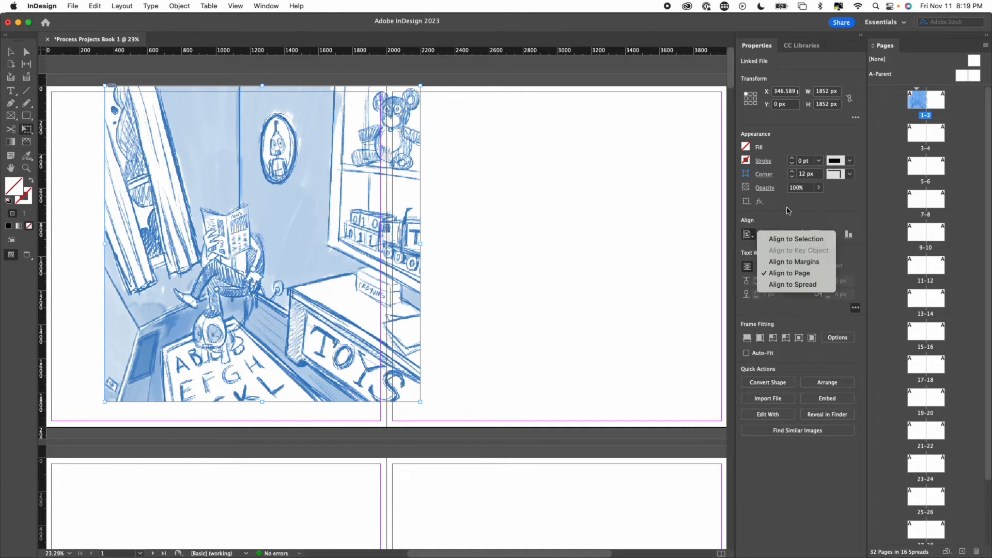
pyautogui.click(788, 210)
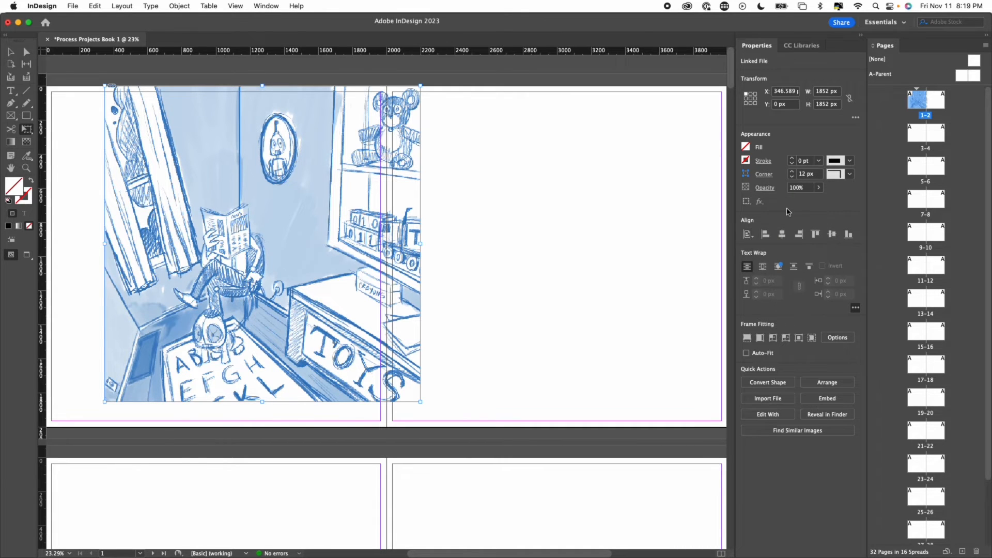
pyautogui.click(766, 236)
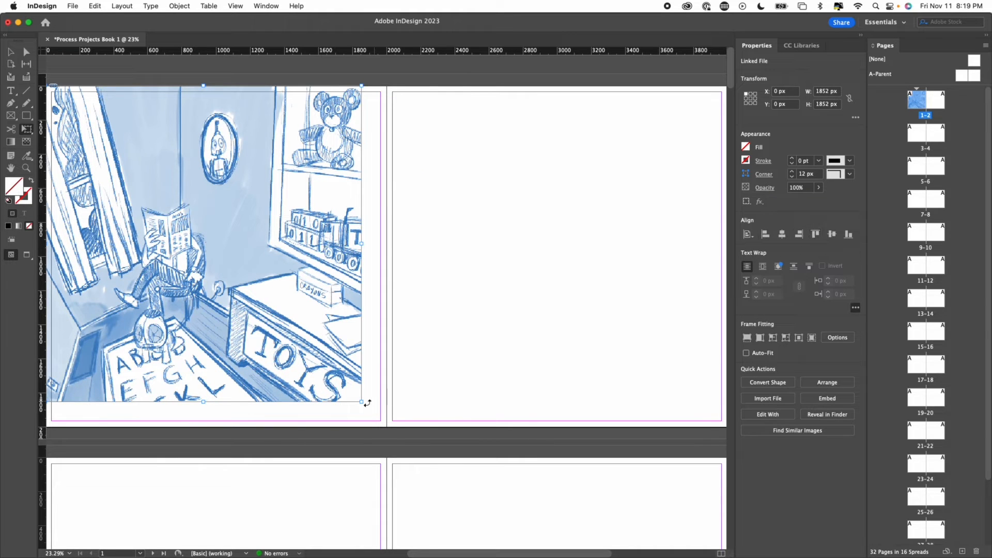
pyautogui.moveTo(361, 402); pyautogui.dragTo(383, 429)
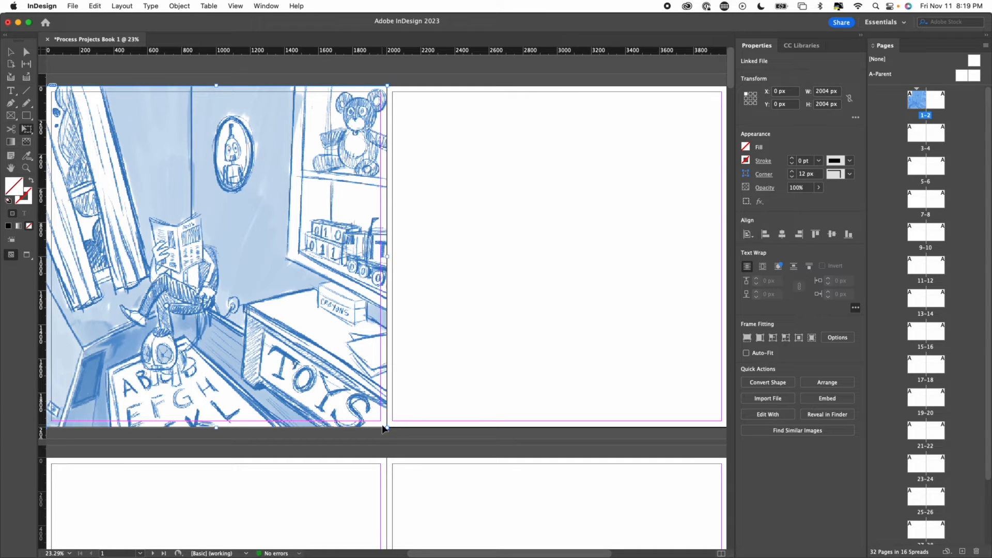
pyautogui.click(245, 229)
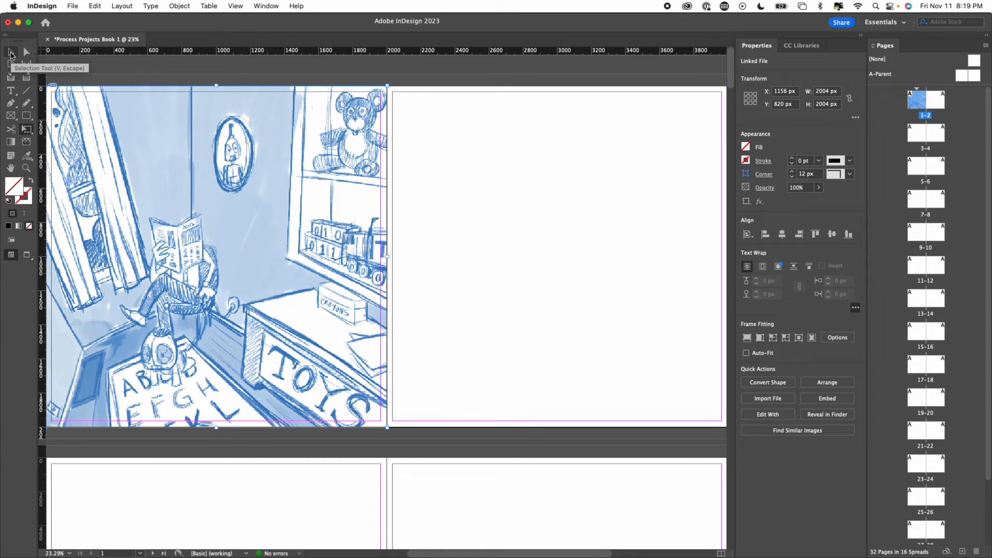
# - Duplicate page 1's image onto page 2 and align the copy to the spread's right edge
pyautogui.click(10, 52)
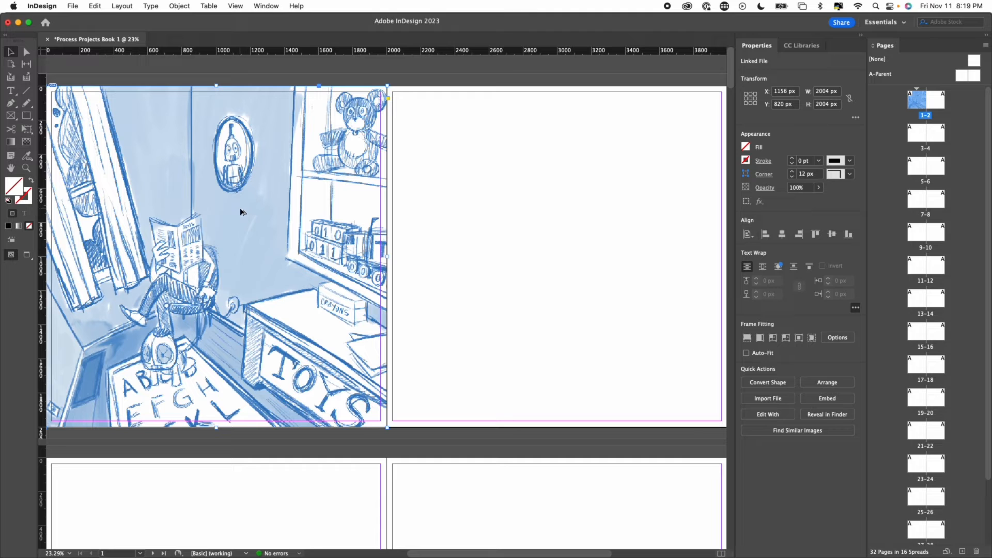
pyautogui.moveTo(197, 221); pyautogui.dragTo(473, 226)
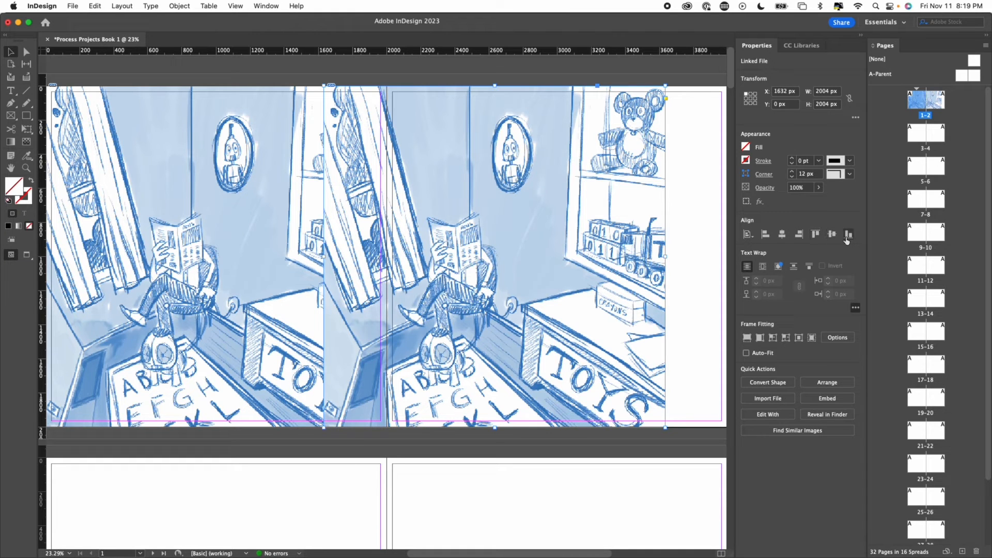
pyautogui.click(799, 234)
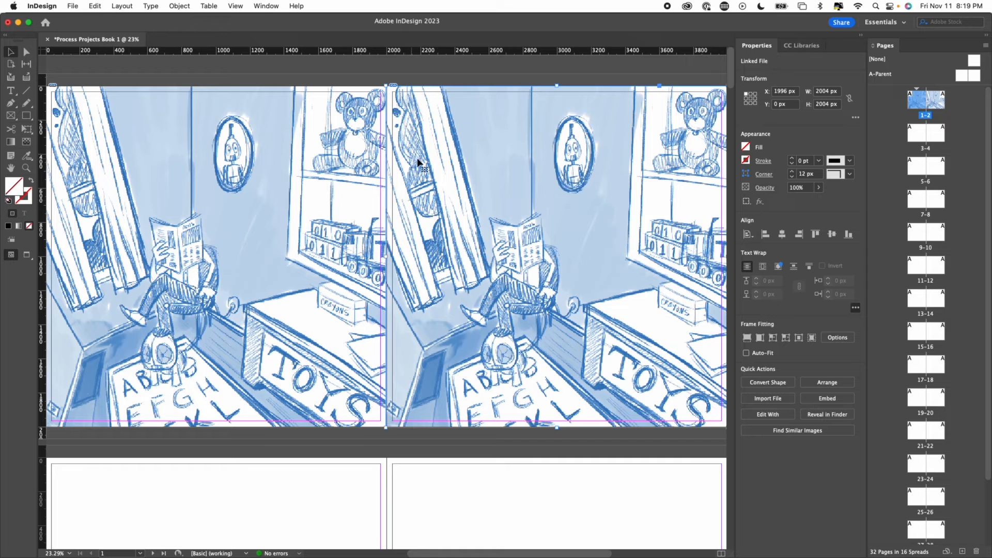
# - Set page 2's image to show layer comp 2 in its object layer options
pyautogui.rightClick(457, 155)
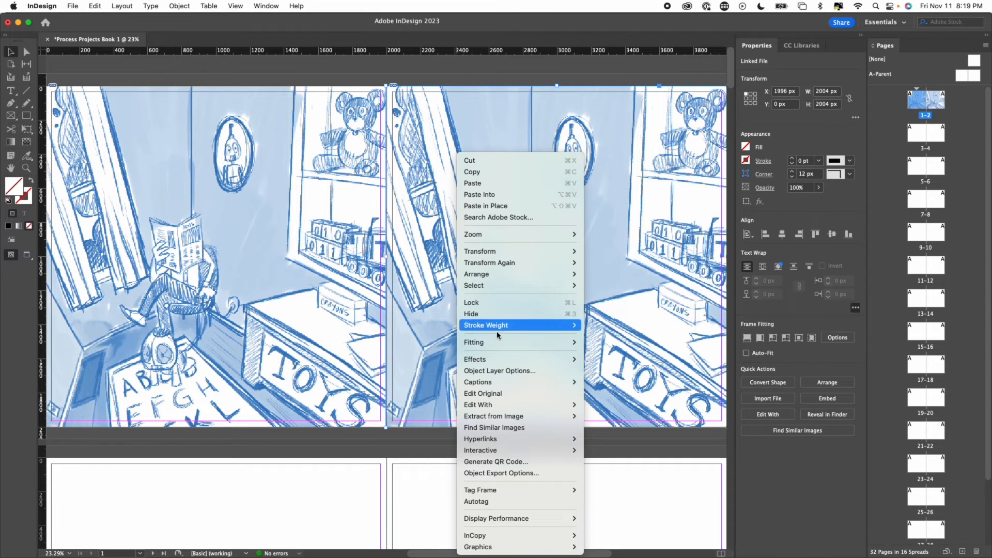
pyautogui.click(491, 371)
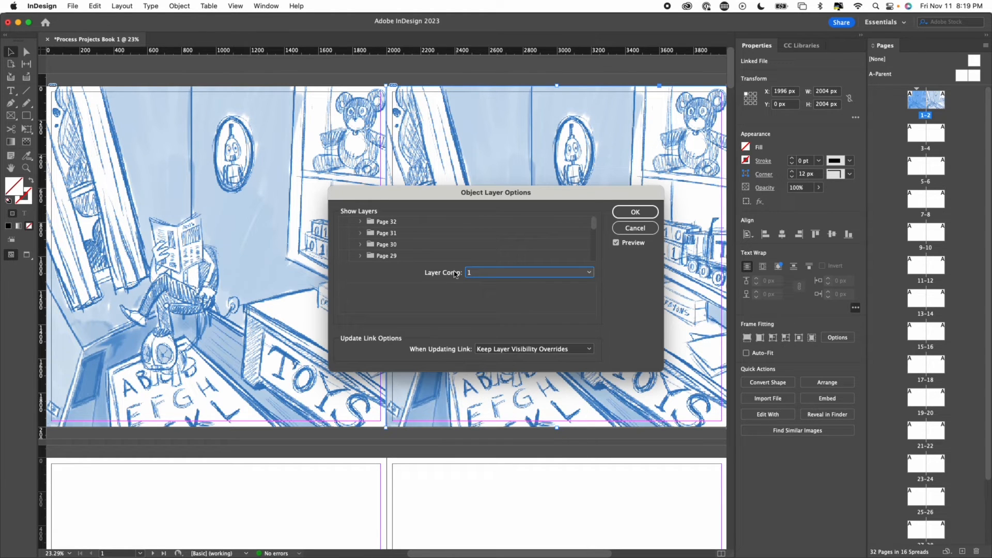
pyautogui.click(479, 274)
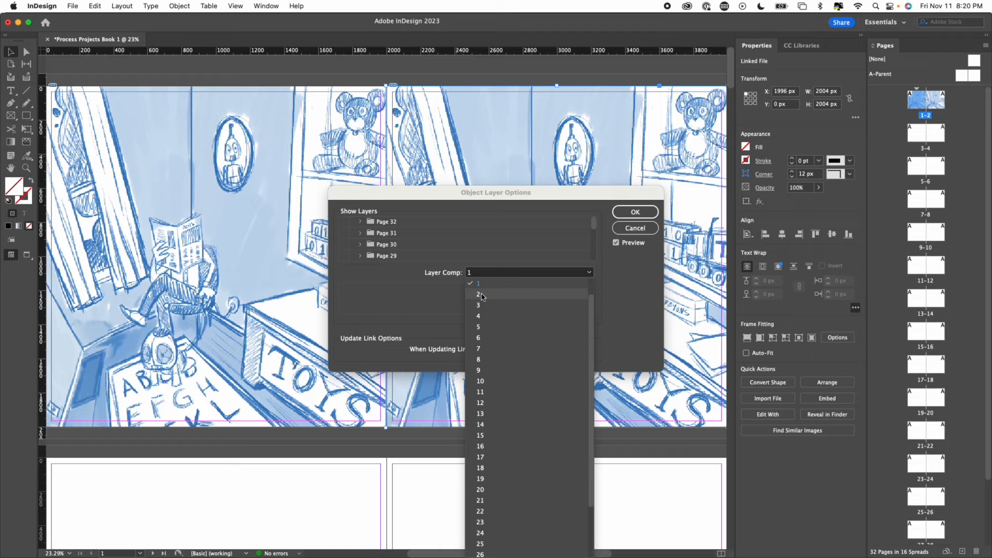
pyautogui.click(488, 299)
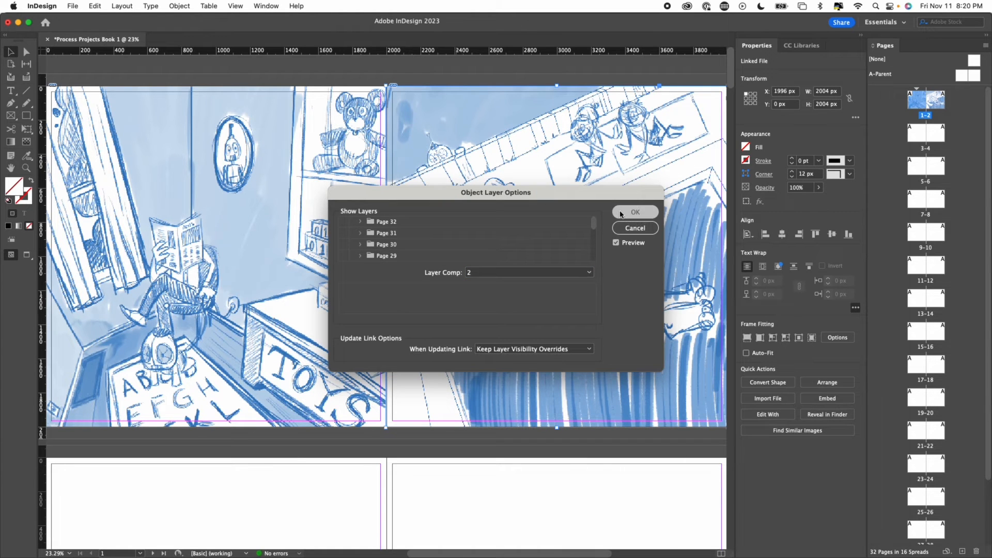
pyautogui.click(621, 213)
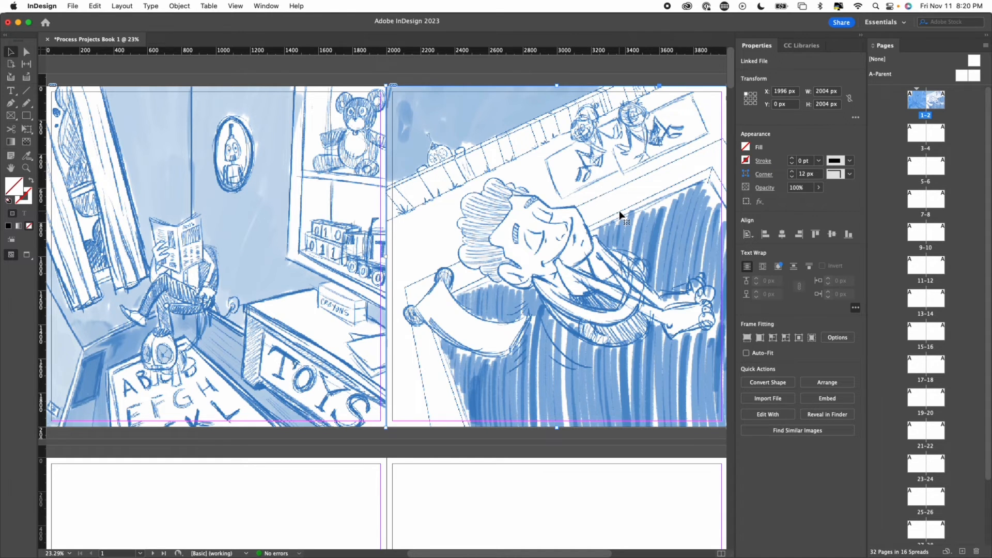
# - Select both images on the first spread and duplicate them onto pages 3–4
pyautogui.press('super+minus')
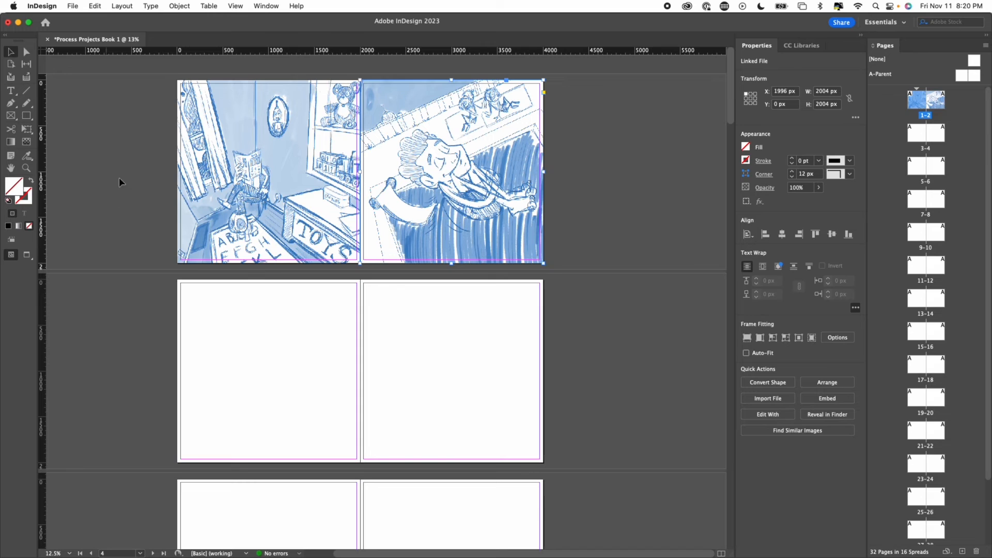
pyautogui.click(107, 136)
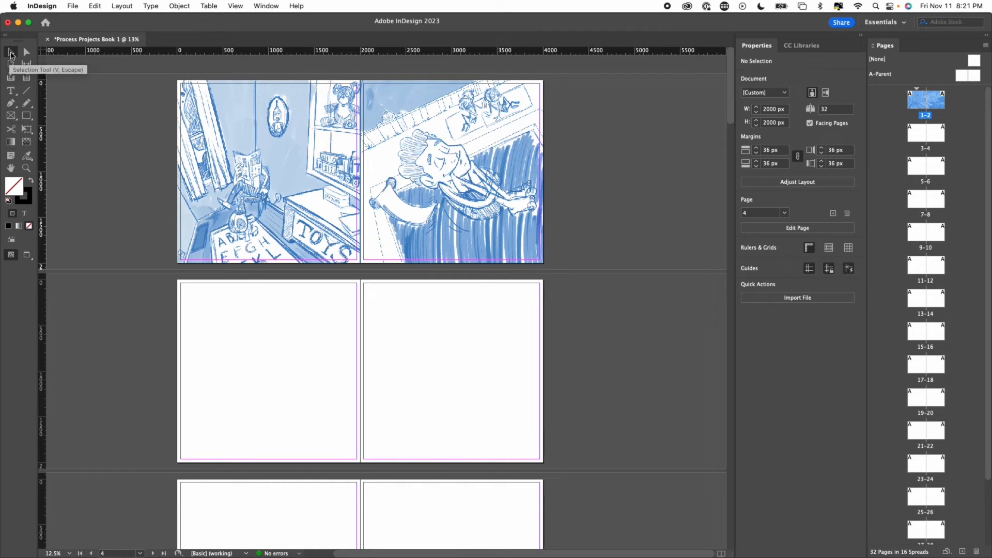
pyautogui.moveTo(102, 121); pyautogui.dragTo(615, 227)
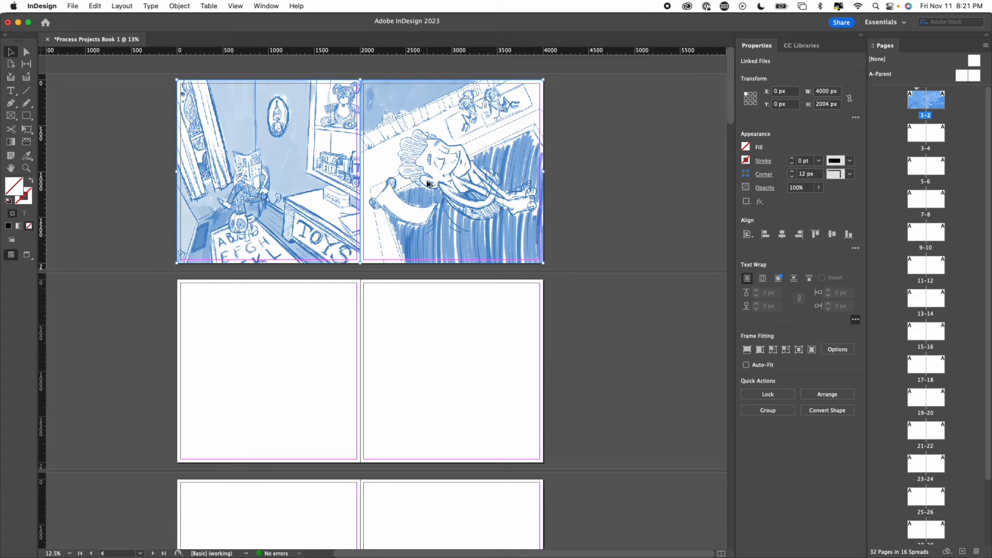
pyautogui.moveTo(427, 183); pyautogui.dragTo(418, 384)
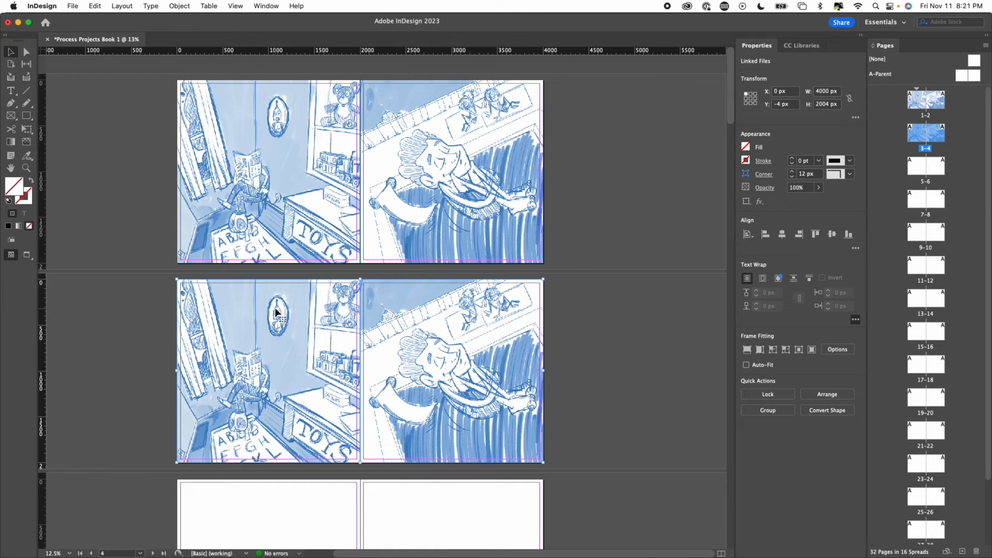
# - Set only page 3's image to show layer comp 3 in its object layer options
pyautogui.click(110, 310)
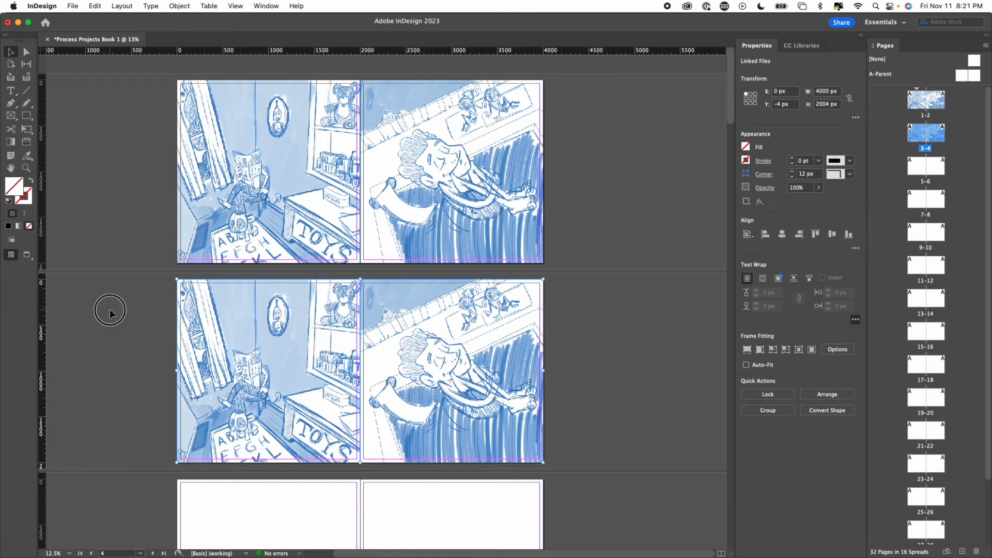
pyautogui.click(231, 312)
pyautogui.rightClick(230, 310)
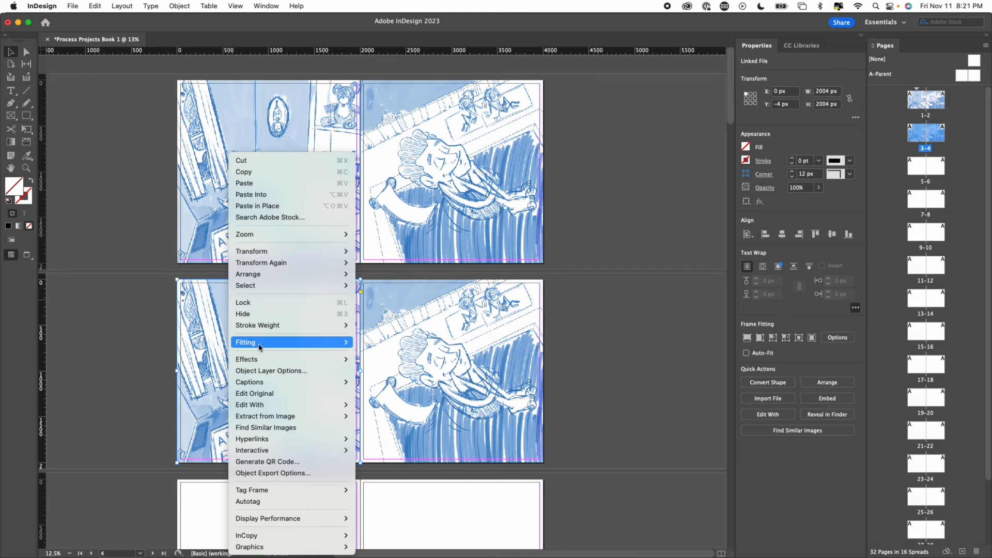
pyautogui.click(272, 372)
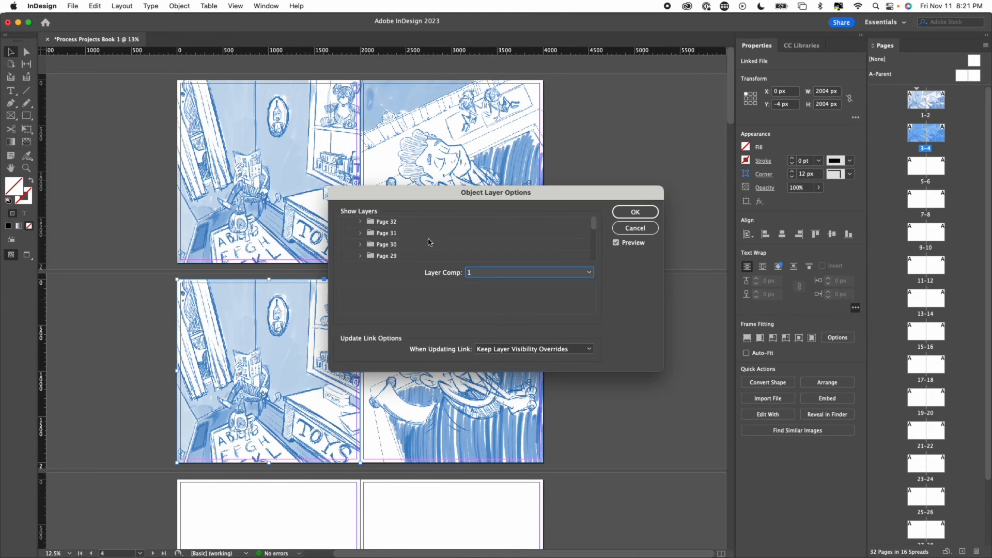
pyautogui.click(484, 275)
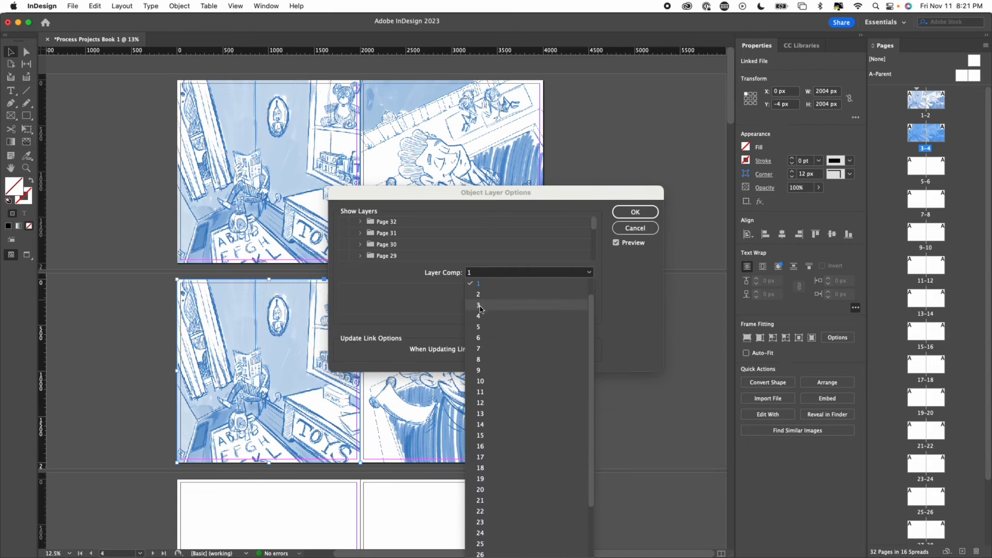
pyautogui.click(577, 305)
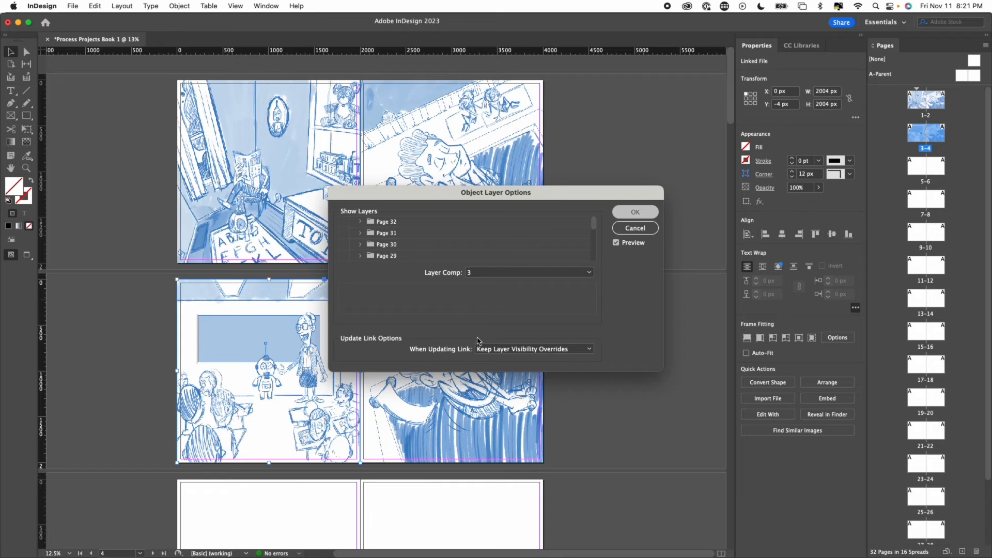
pyautogui.press('Return')
# - Set page 4's image to show layer comp 4 in its object layer options
pyautogui.click(445, 336)
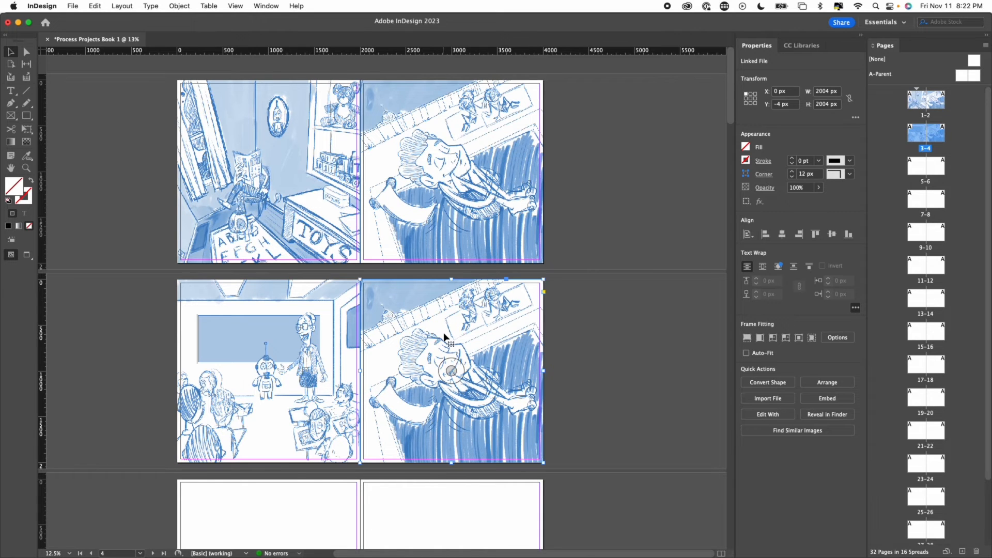
pyautogui.rightClick(464, 300)
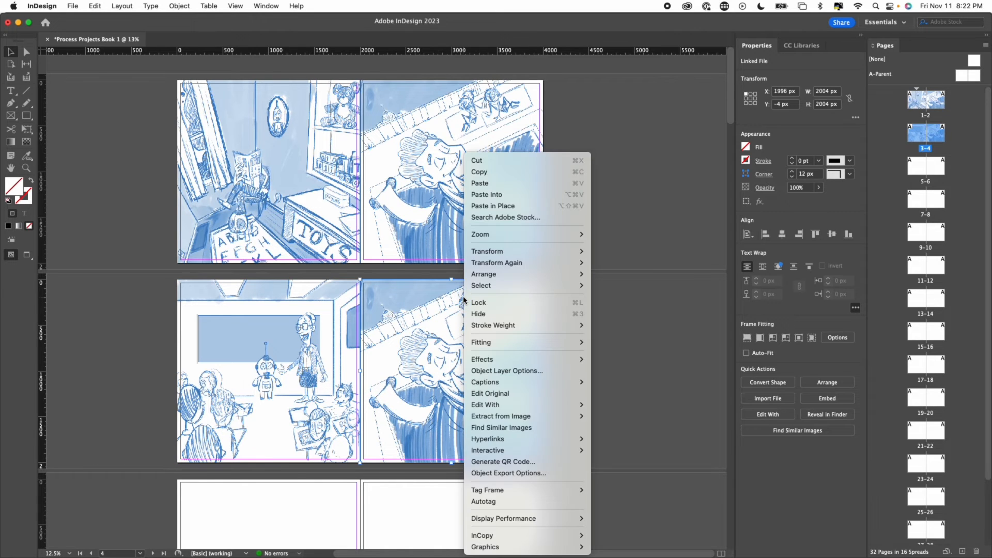
pyautogui.click(495, 372)
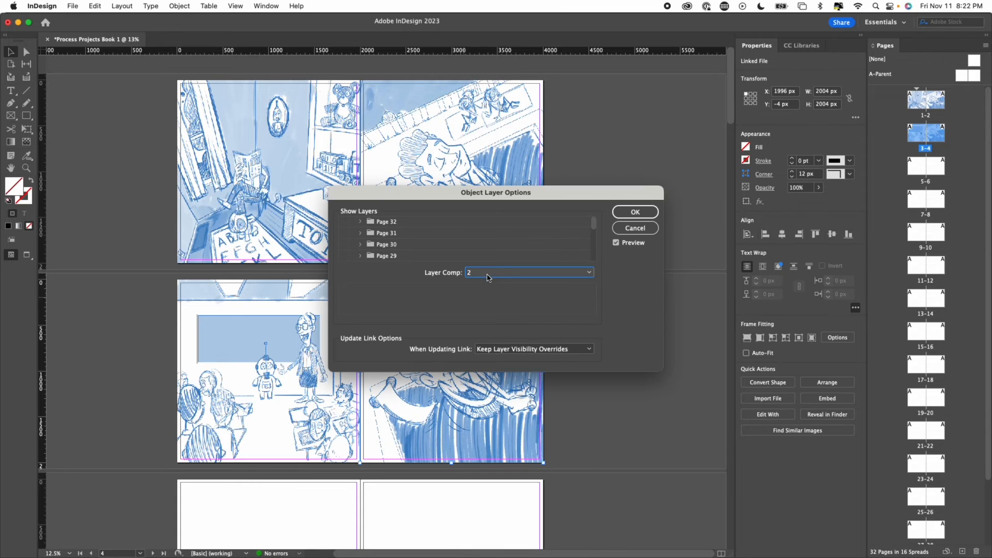
pyautogui.click(487, 277)
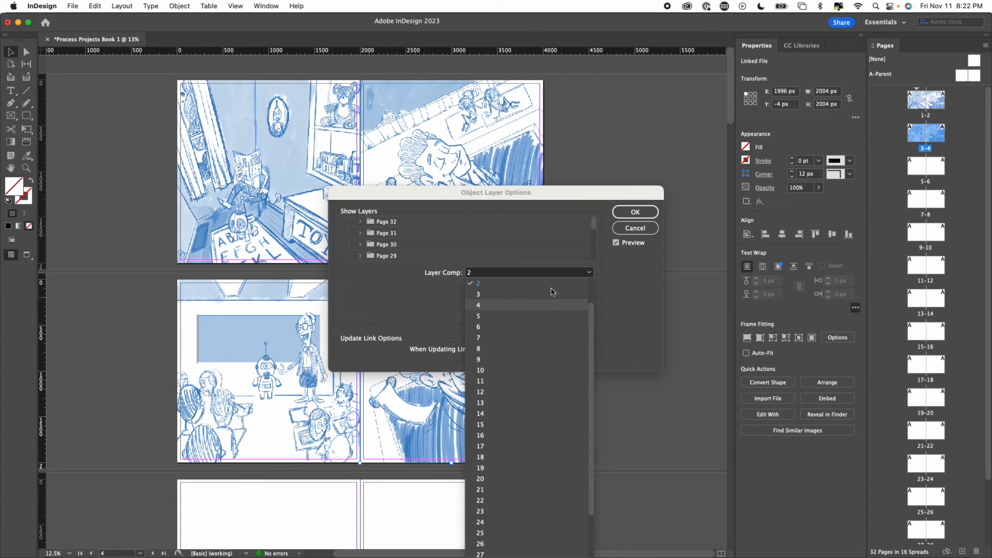
pyautogui.click(551, 305)
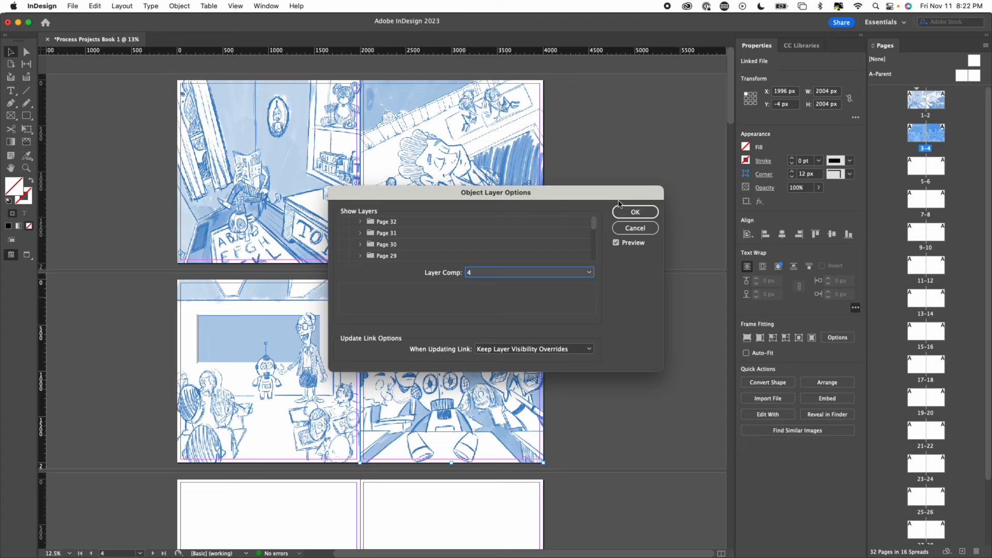
pyautogui.click(622, 210)
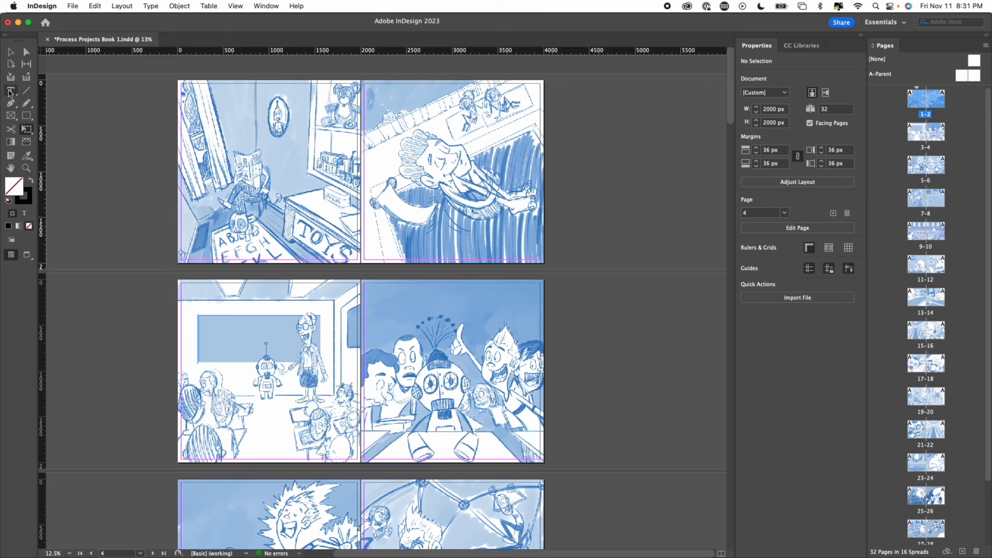
# - Add a text frame reading "Adding Words" near page 1's upper edge and set its font size to 125 pt
pyautogui.click(9, 91)
pyautogui.moveTo(214, 97); pyautogui.dragTo(294, 118)
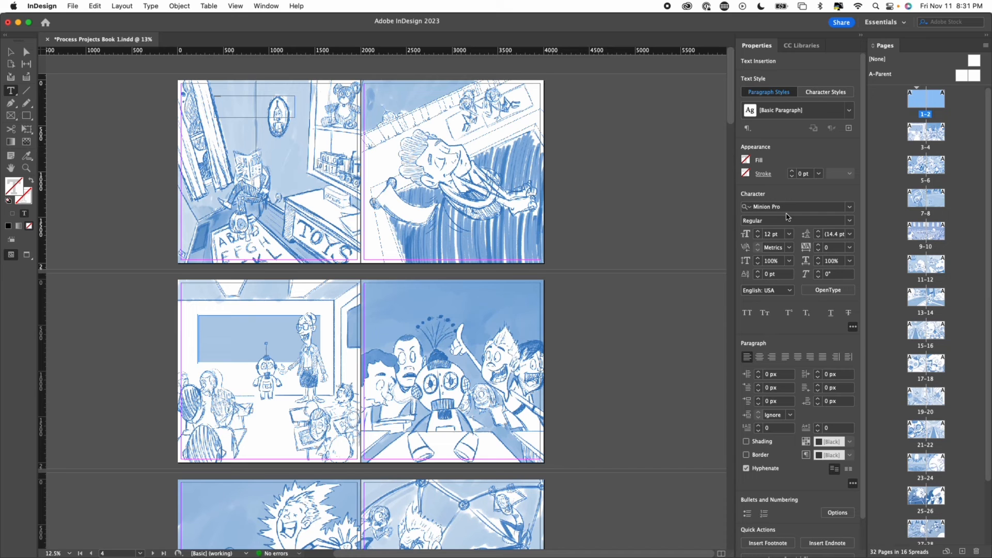
pyautogui.press('super+a')
pyautogui.doubleClick(769, 235)
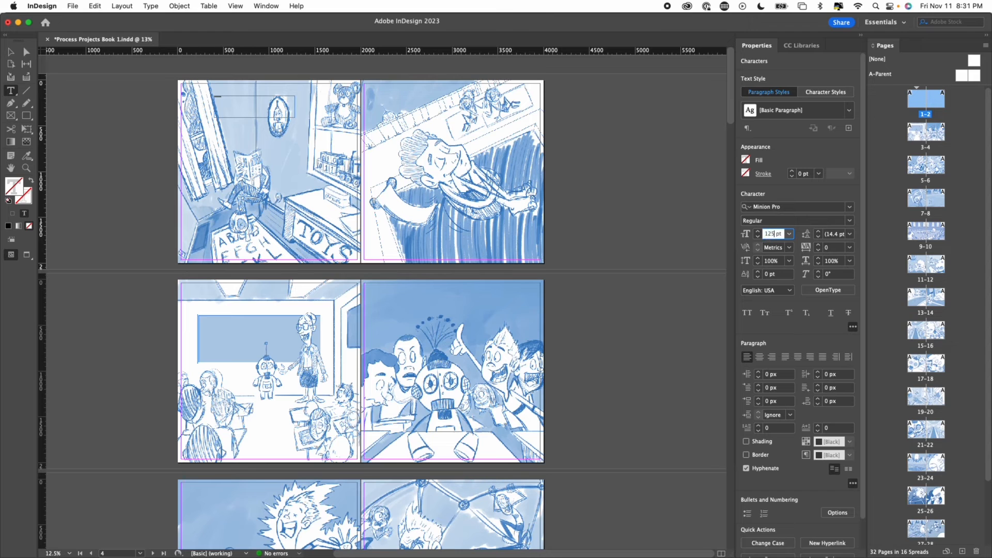
pyautogui.press('Return')
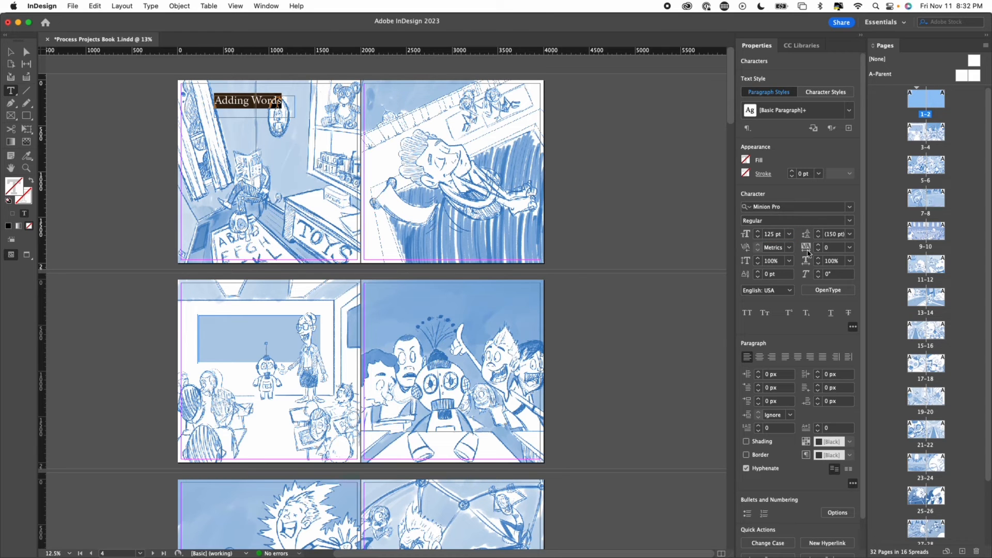
# - Change the font of the "Adding Words" text to Marker Felt
pyautogui.click(849, 206)
pyautogui.scroll(-2, 851, 372)
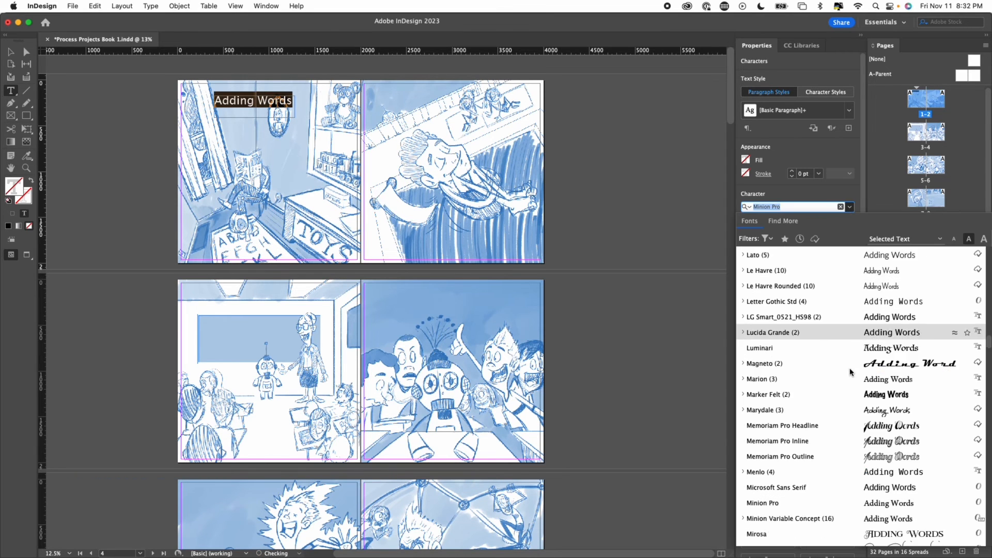
pyautogui.scroll(-1, 851, 372)
pyautogui.click(880, 352)
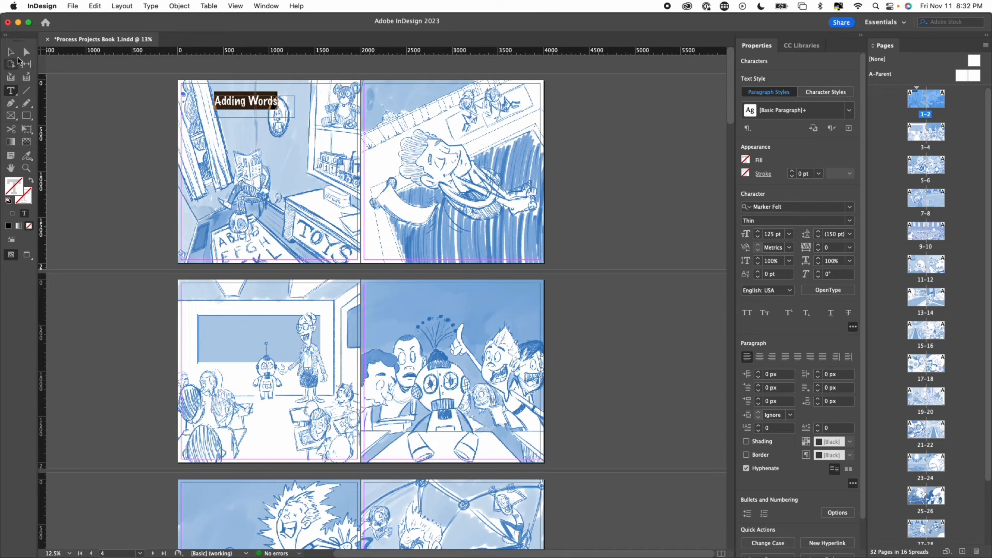
# - Select the "Adding Words" text frame and shift it slightly down and left on page 1
pyautogui.press('Escape')
pyautogui.click(275, 104)
pyautogui.moveTo(274, 105)
pyautogui.mouseDown()
pyautogui.moveTo(292, 112)
pyautogui.moveTo(267, 97)
pyautogui.moveTo(270, 109)
pyautogui.mouseUp()
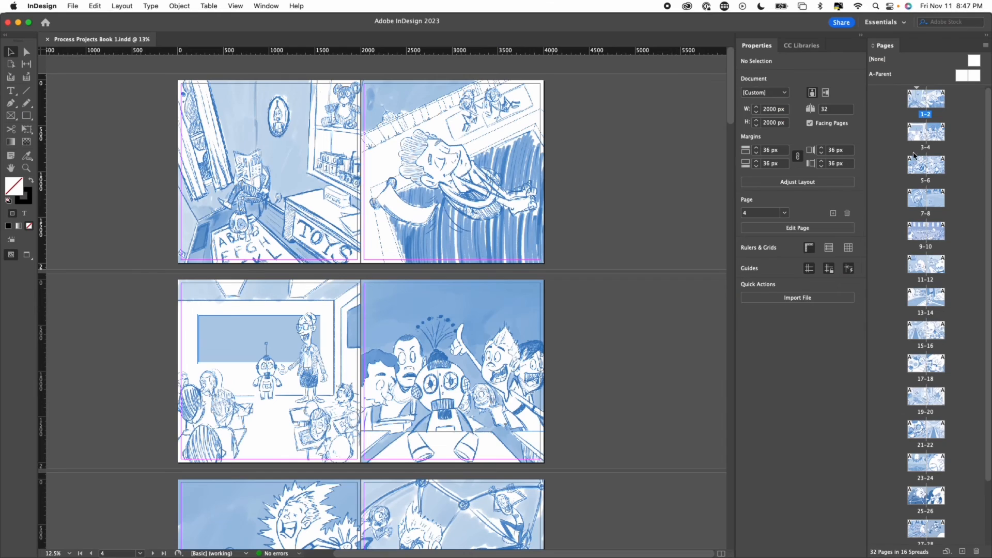
# - Open the sharing options for the picture book document
pyautogui.click(839, 24)
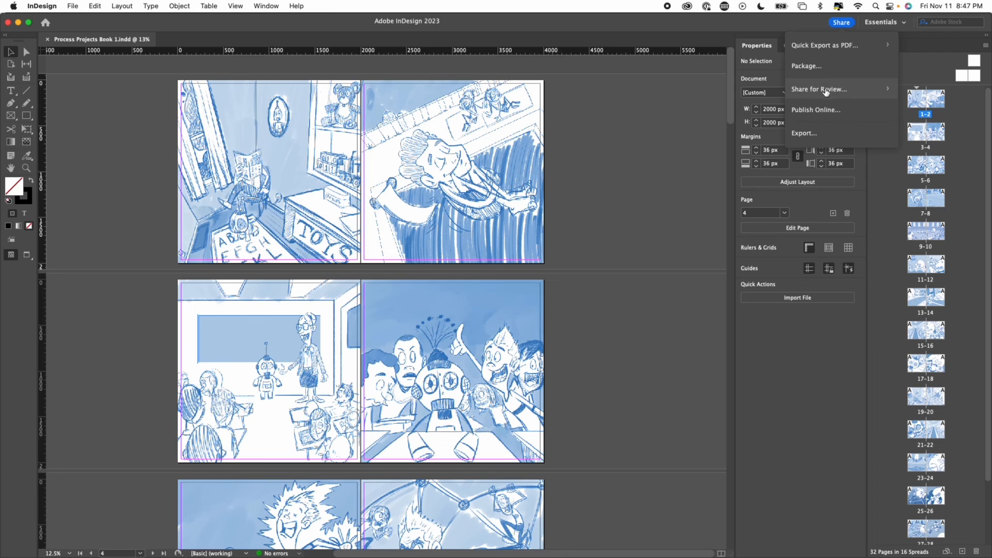